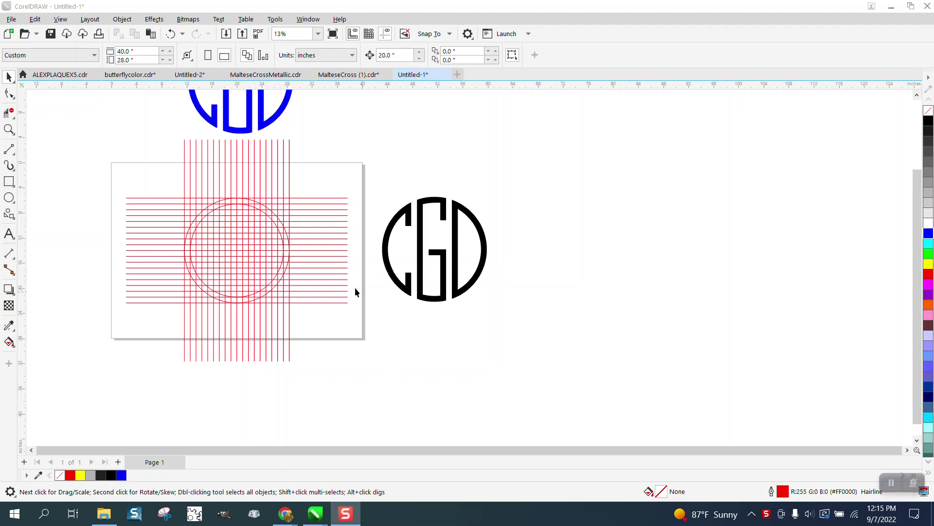
# Step: Zoom in on the grid page and on the black CGD monogram
pyautogui.click(8, 129)
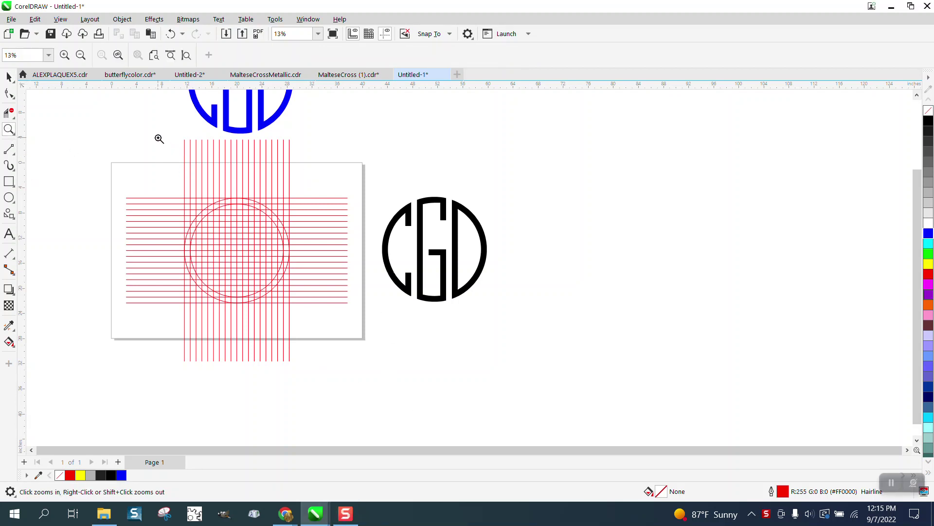
pyautogui.moveTo(159, 139); pyautogui.dragTo(380, 328)
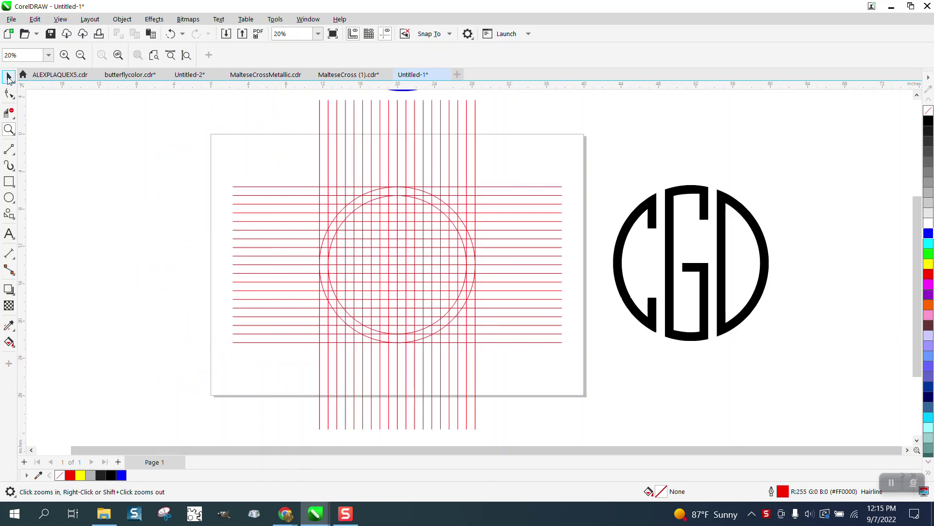
pyautogui.click(8, 78)
pyautogui.scroll(-1, 269, 225)
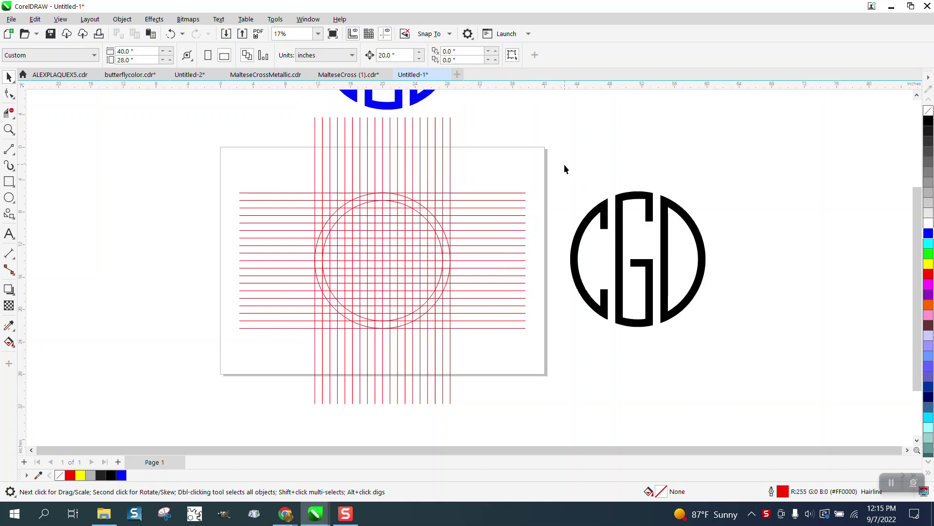
pyautogui.moveTo(565, 164); pyautogui.dragTo(786, 347)
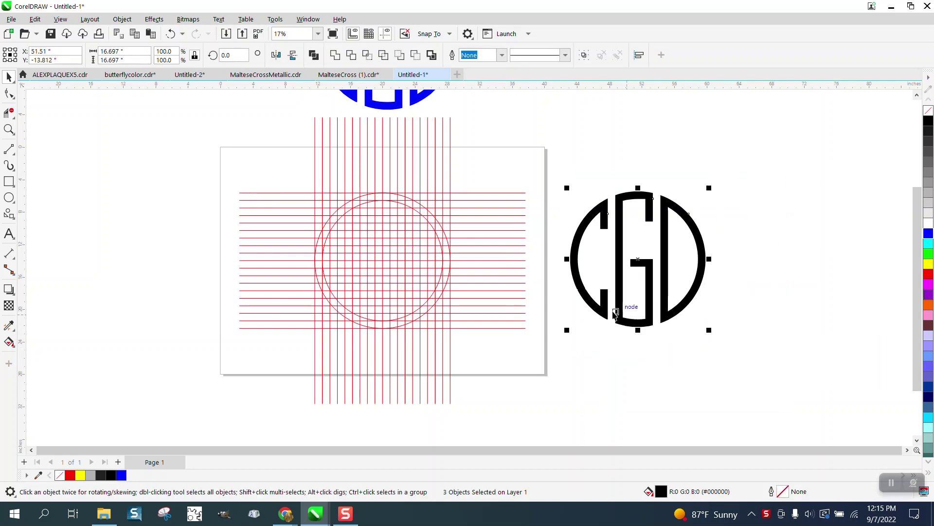
pyautogui.click(9, 129)
pyautogui.moveTo(560, 166); pyautogui.dragTo(775, 363)
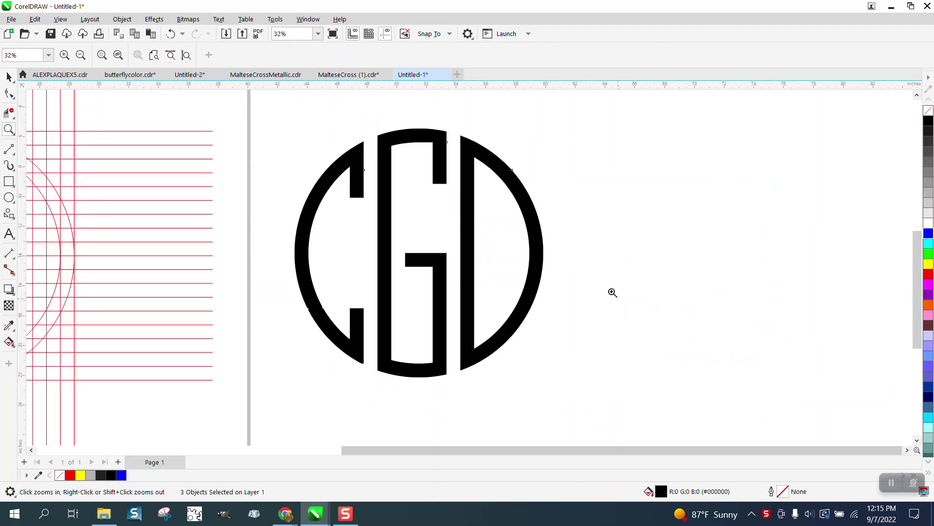
pyautogui.scroll(-1, 404, 219)
pyautogui.scroll(-1, 448, 243)
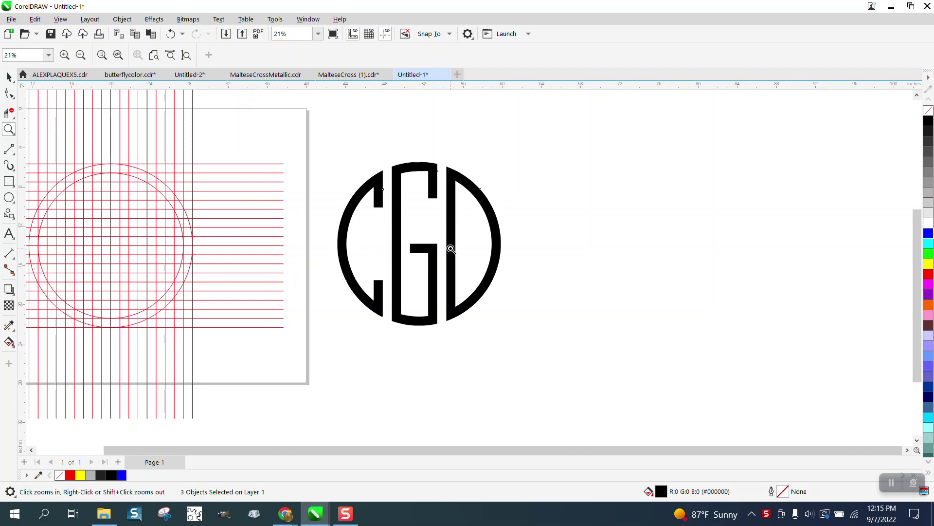
pyautogui.scroll(-1, 421, 257)
pyautogui.scroll(-1, 433, 256)
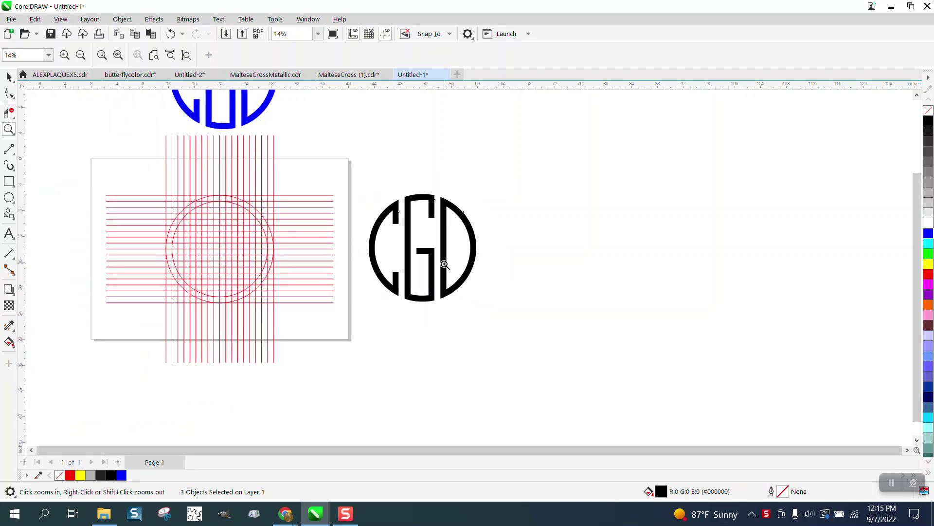
pyautogui.scroll(-2, 460, 264)
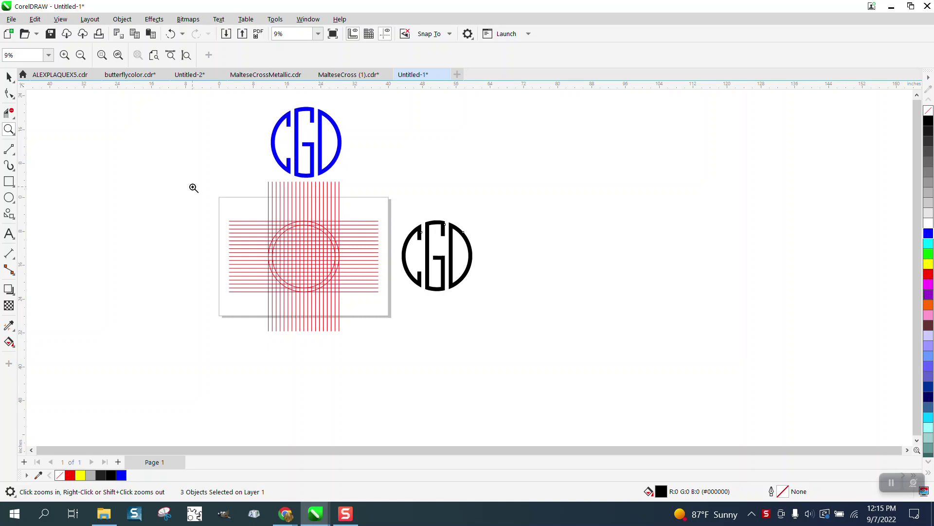
# Step: Nudge the blue CGD slightly lower and move the black CGD up beside it
pyautogui.click(9, 77)
pyautogui.moveTo(255, 109); pyautogui.dragTo(374, 191)
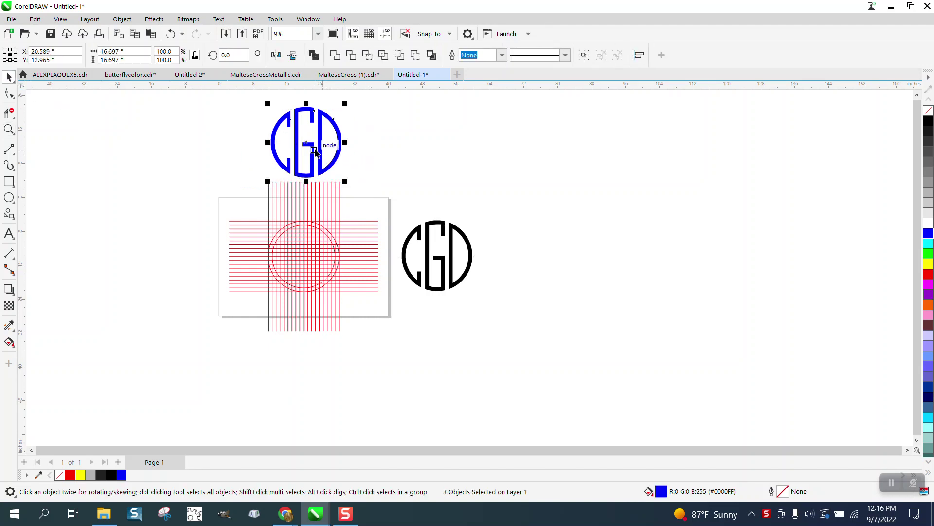
pyautogui.moveTo(311, 150); pyautogui.dragTo(311, 150)
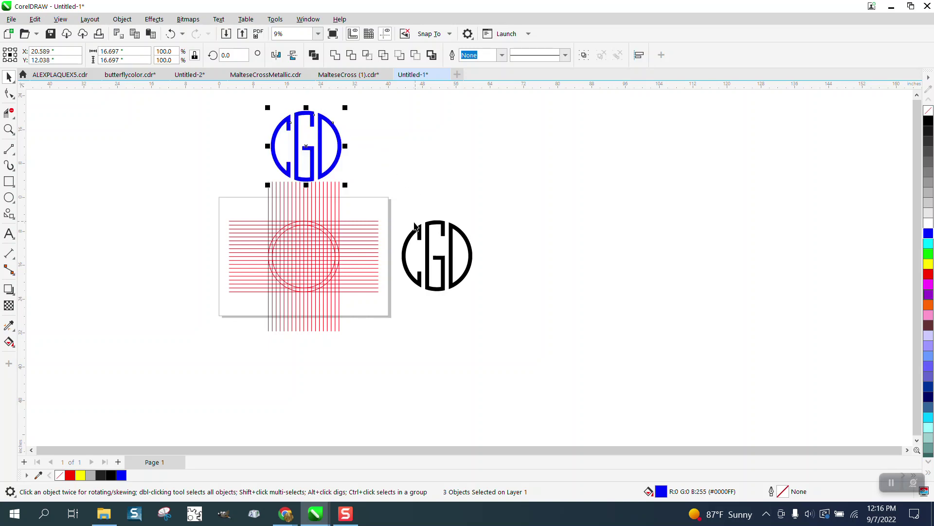
pyautogui.moveTo(402, 200); pyautogui.dragTo(523, 328)
pyautogui.moveTo(398, 199); pyautogui.dragTo(421, 151)
pyautogui.click(8, 130)
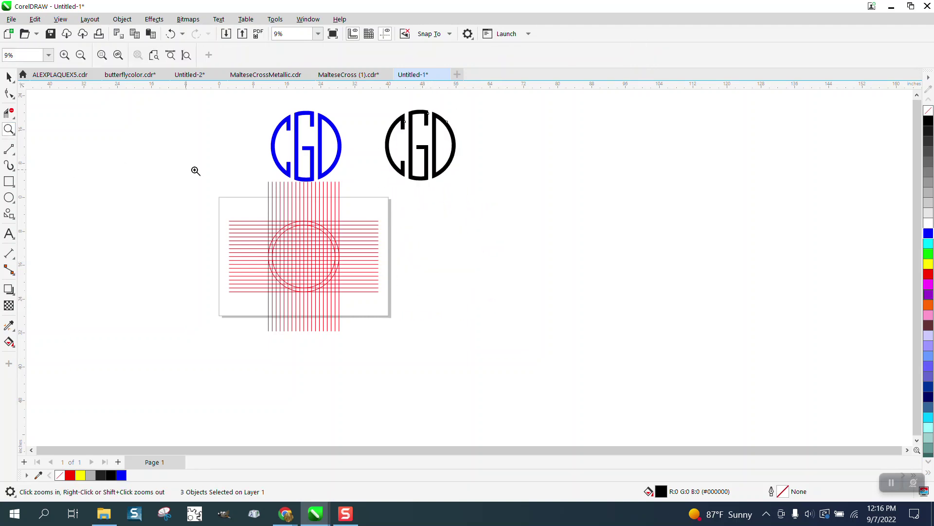
pyautogui.moveTo(255, 127); pyautogui.dragTo(446, 354)
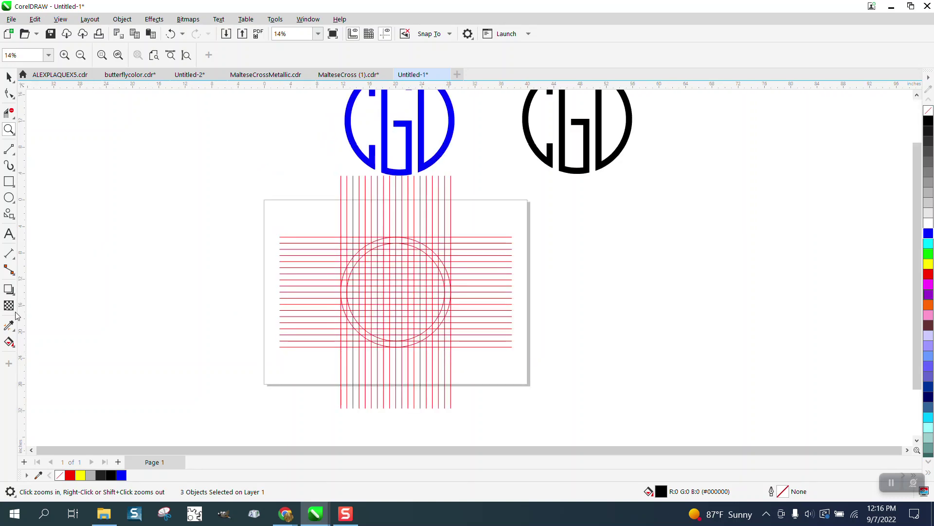
# Step: Switch to Smart Fill and fill the top grid cell inside the ring blue
pyautogui.click(9, 342)
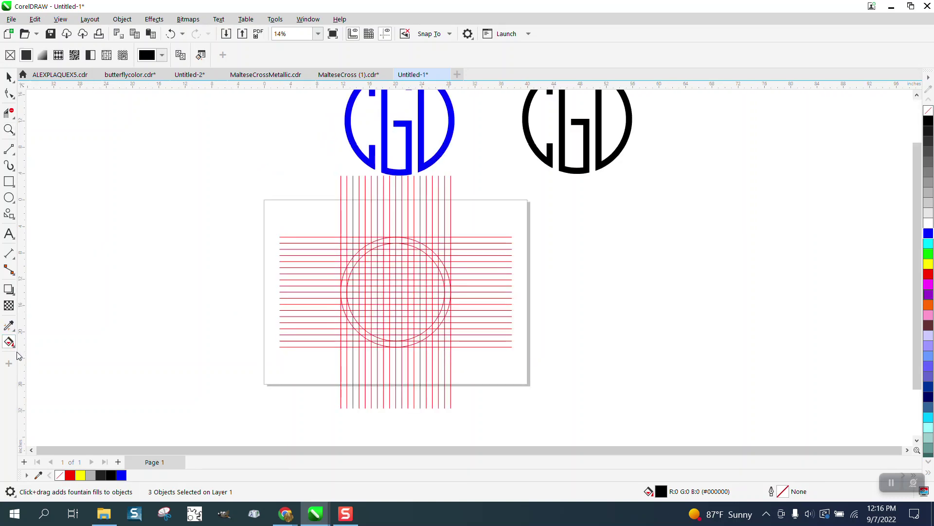
pyautogui.click(14, 346)
pyautogui.click(53, 353)
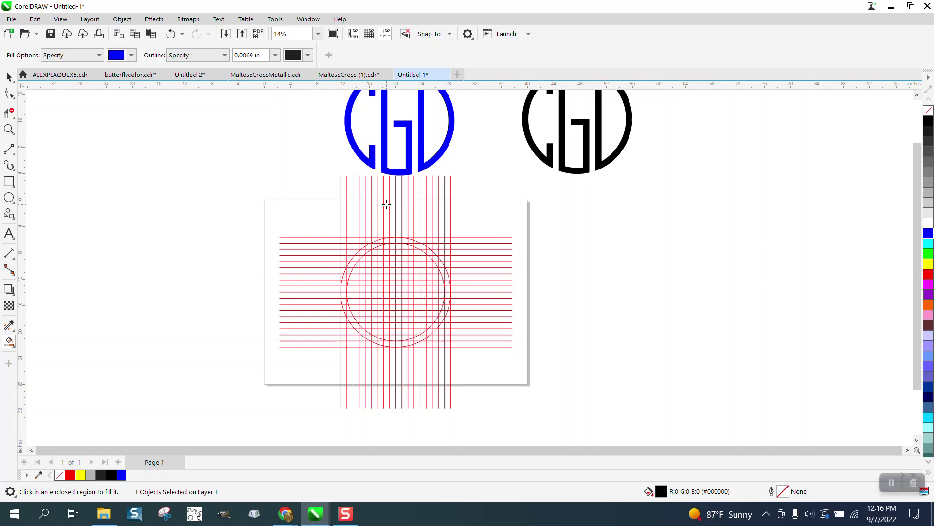
pyautogui.click(387, 240)
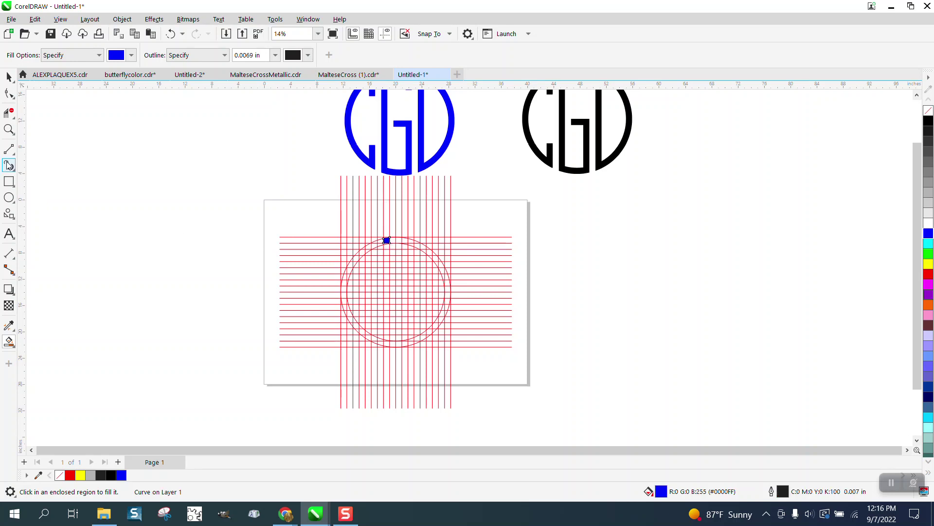
# Step: Fill a tall vertical column of grid cells blue down to the ring's bottom
pyautogui.click(7, 130)
pyautogui.moveTo(343, 230); pyautogui.dragTo(528, 386)
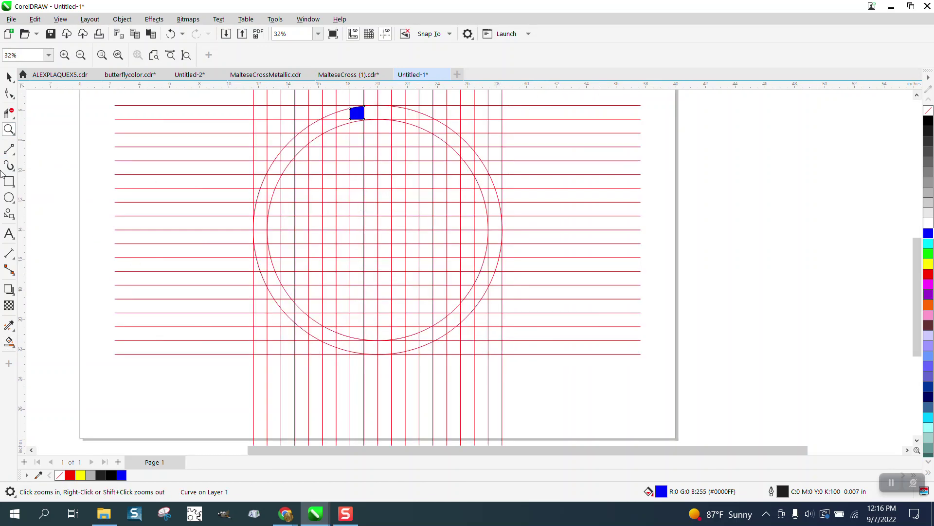
pyautogui.click(9, 342)
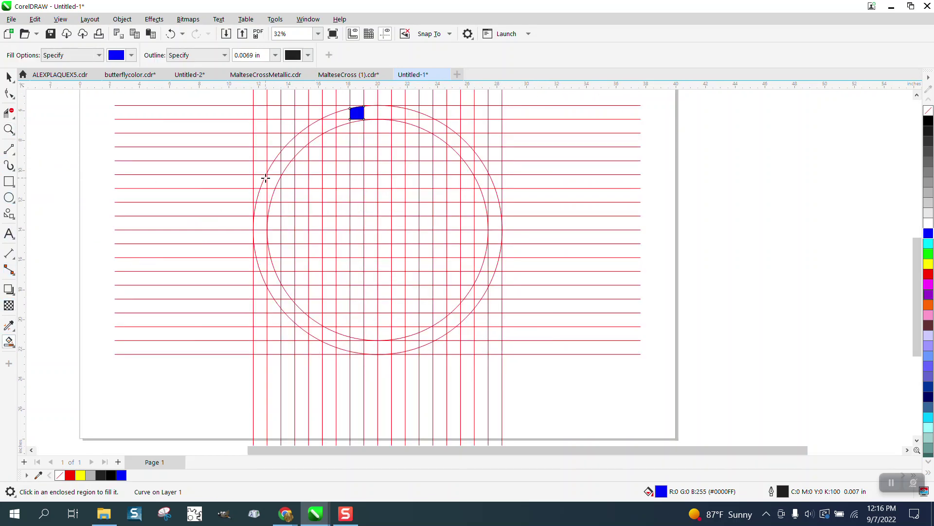
pyautogui.click(359, 129)
pyautogui.click(359, 140)
pyautogui.click(359, 153)
pyautogui.click(359, 167)
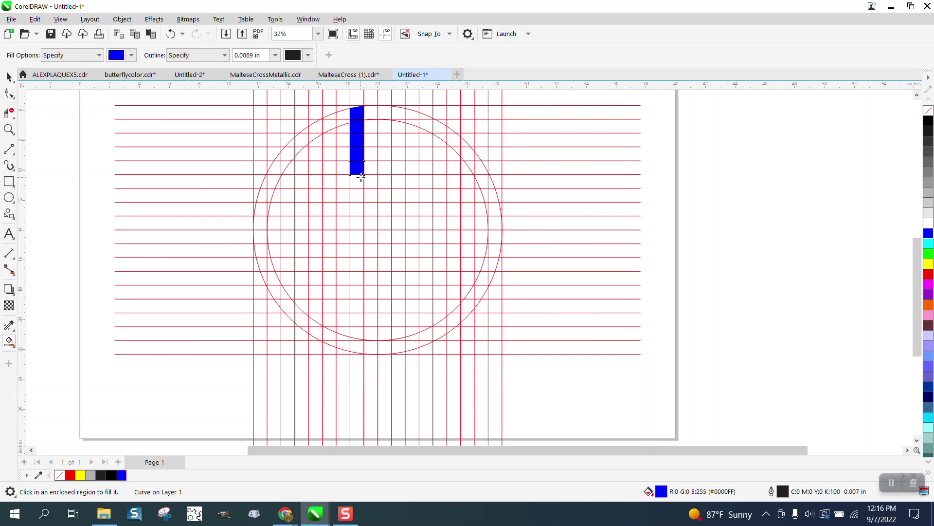
pyautogui.click(359, 181)
pyautogui.click(359, 195)
pyautogui.click(358, 208)
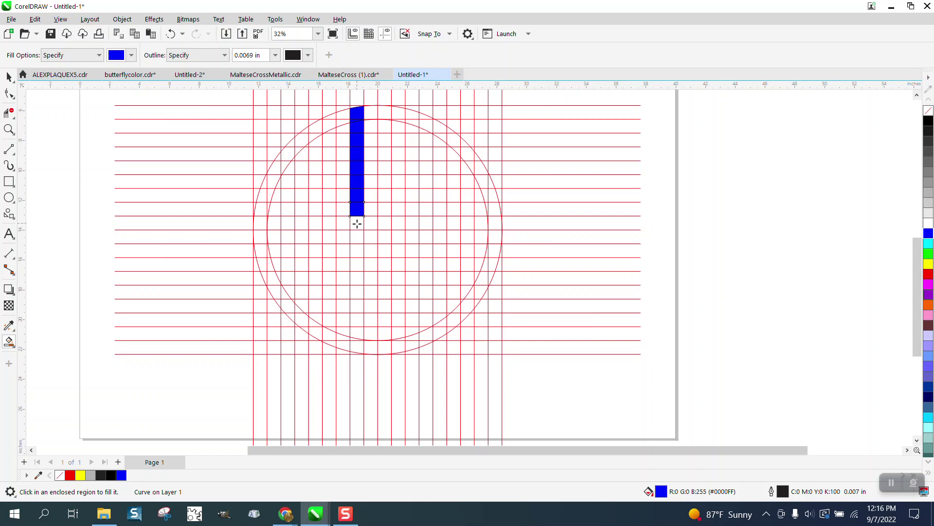
pyautogui.click(357, 223)
pyautogui.click(357, 237)
pyautogui.click(357, 251)
pyautogui.click(358, 265)
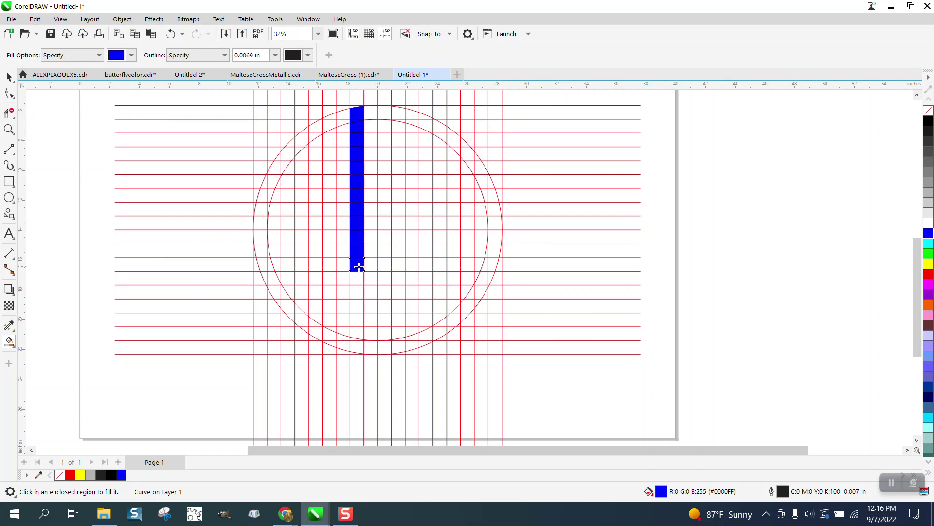
pyautogui.click(358, 278)
pyautogui.click(358, 292)
pyautogui.click(358, 306)
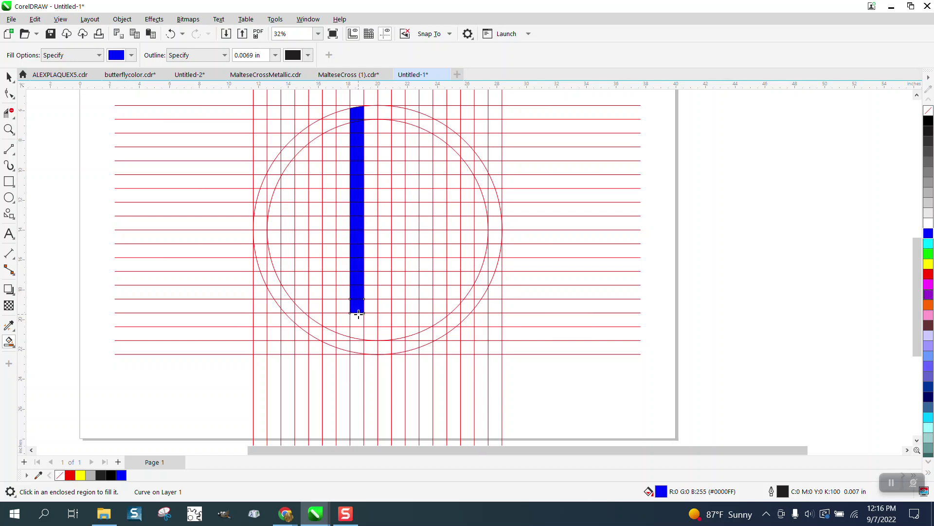
pyautogui.click(358, 320)
pyautogui.click(358, 334)
pyautogui.click(359, 347)
# Step: Add the L's foot of three cells to the right, undoing a duplicate fill
pyautogui.click(371, 348)
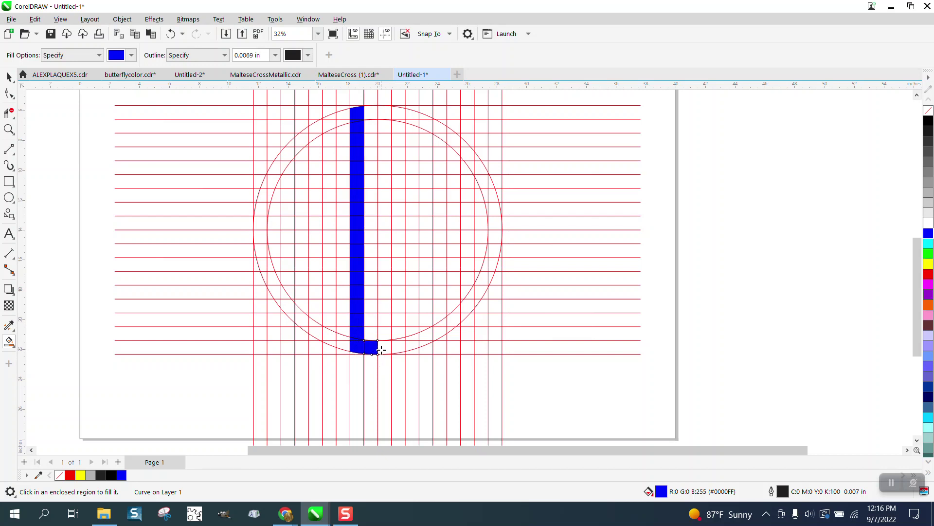
pyautogui.click(385, 349)
pyautogui.click(399, 347)
pyautogui.click(403, 353)
pyautogui.click(170, 34)
# Step: Extend the foot right, raise a short right stroke, and fill the top bar and corner cells
pyautogui.scroll(-2, 401, 347)
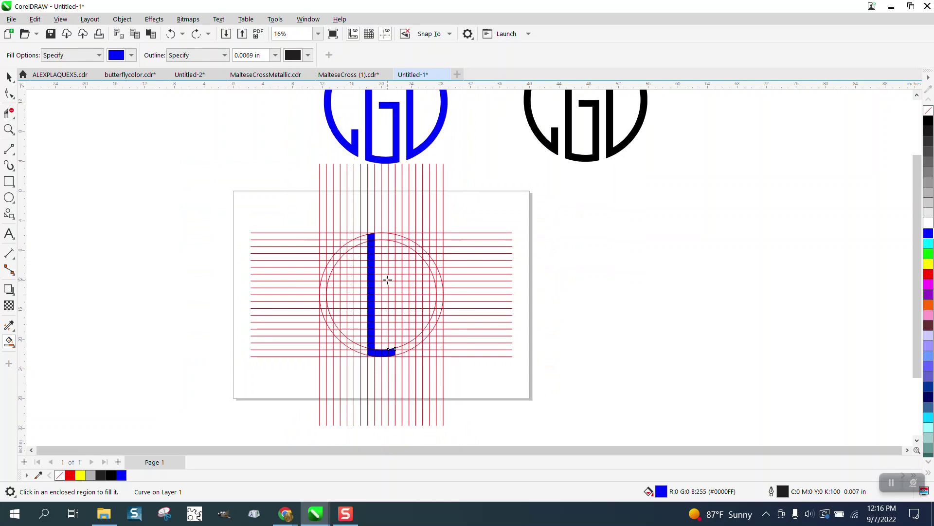
pyautogui.click(400, 352)
pyautogui.click(399, 331)
pyautogui.click(398, 324)
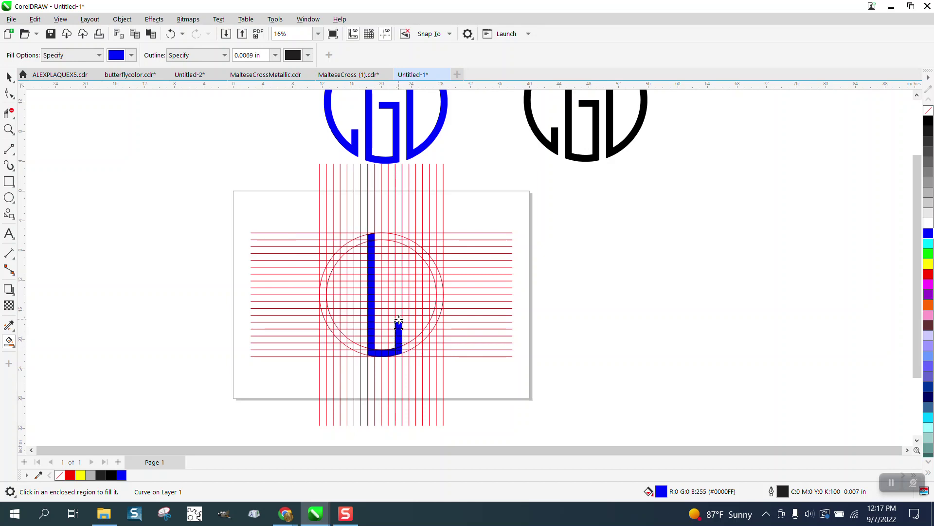
pyautogui.click(382, 237)
pyautogui.click(392, 236)
pyautogui.click(399, 242)
pyautogui.click(398, 250)
pyautogui.click(399, 257)
# Step: Fill three cells leftward for the G's crossbar and two cells down for its inner stroke
pyautogui.scroll(-1, 334, 246)
pyautogui.scroll(-1, 335, 246)
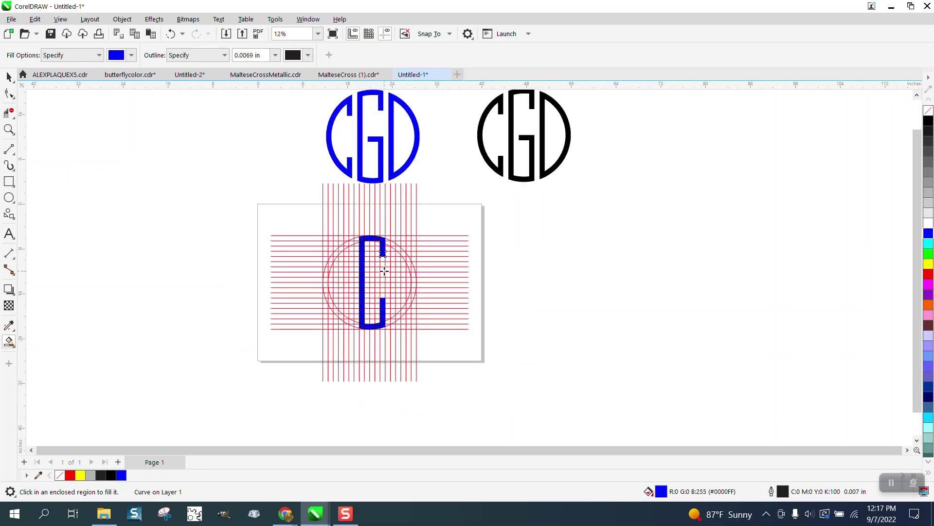
pyautogui.click(9, 129)
pyautogui.moveTo(324, 237); pyautogui.dragTo(528, 376)
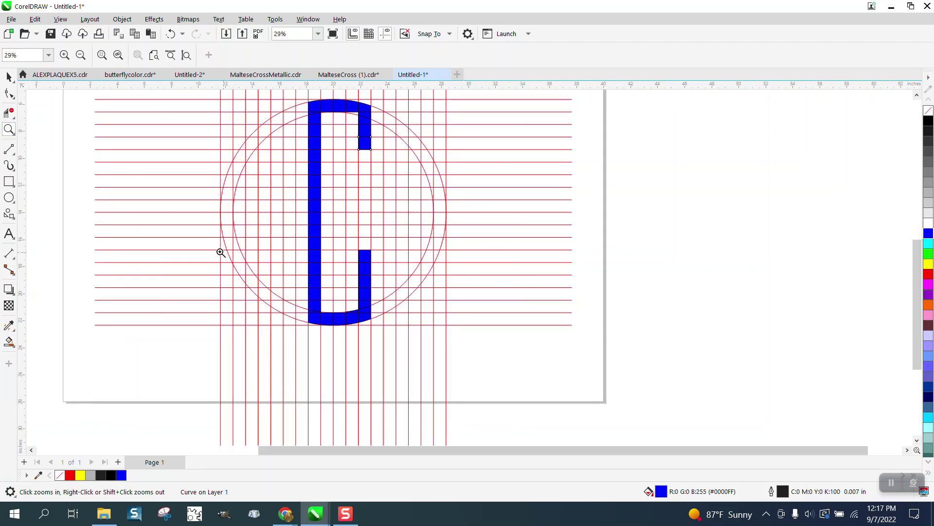
pyautogui.click(9, 342)
pyautogui.click(364, 245)
pyautogui.click(352, 243)
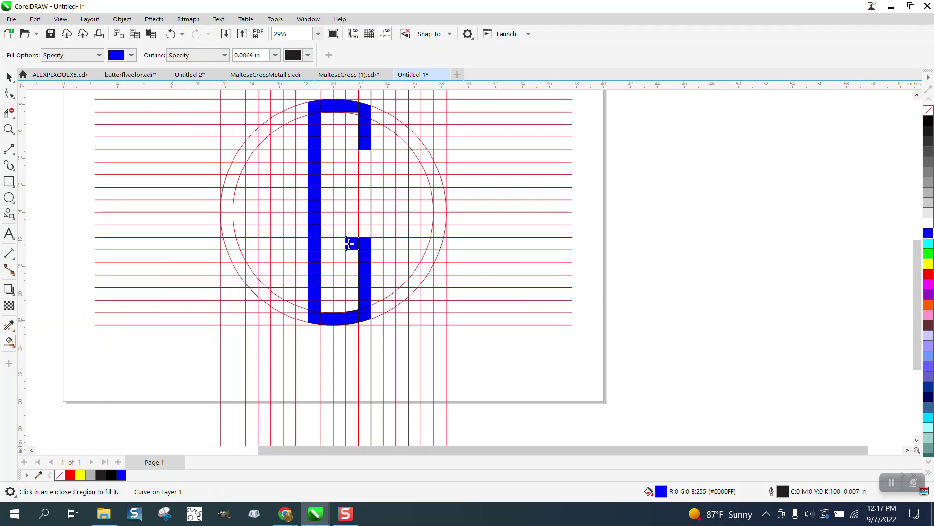
pyautogui.click(342, 244)
pyautogui.click(341, 254)
pyautogui.click(340, 267)
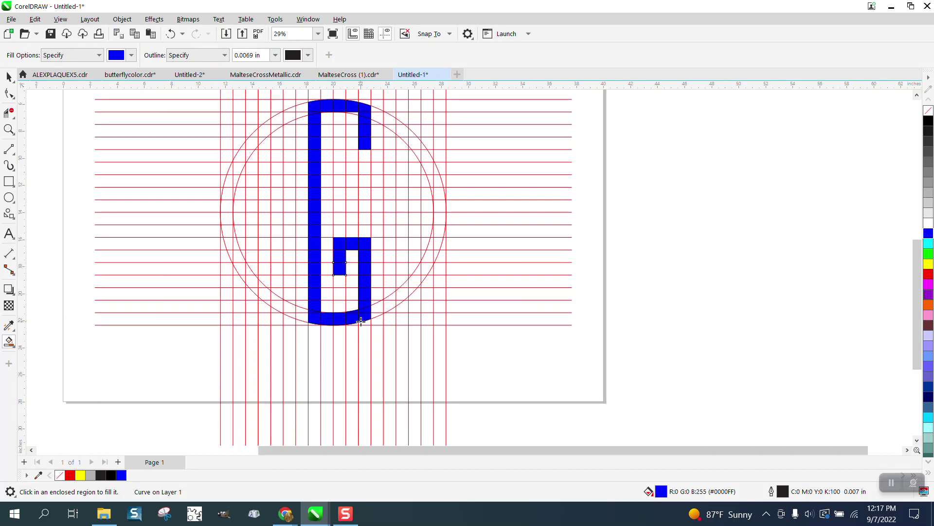
# Step: Fill the G's top cell and the two thin slivers under its arch
pyautogui.click(353, 108)
pyautogui.click(8, 129)
pyautogui.moveTo(282, 95); pyautogui.dragTo(396, 153)
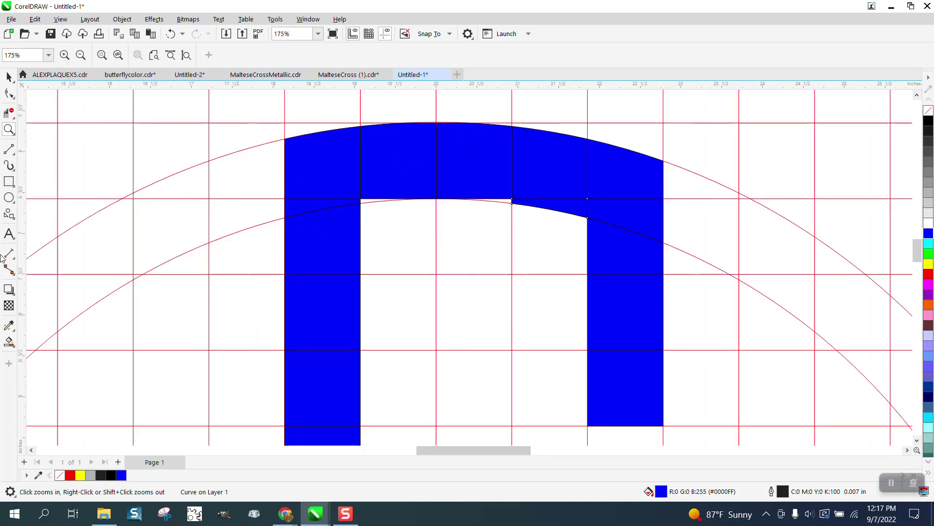
pyautogui.click(9, 341)
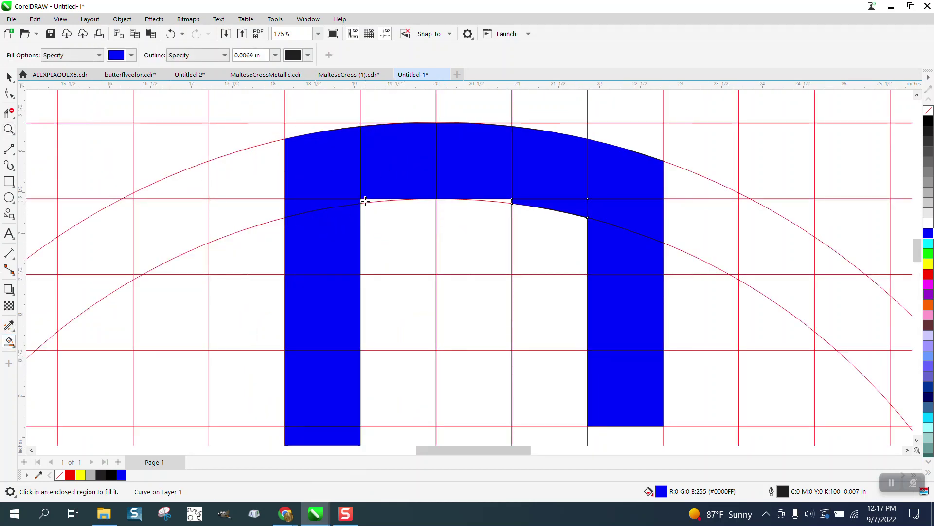
pyautogui.click(396, 200)
pyautogui.click(510, 202)
pyautogui.scroll(-6, 250, 198)
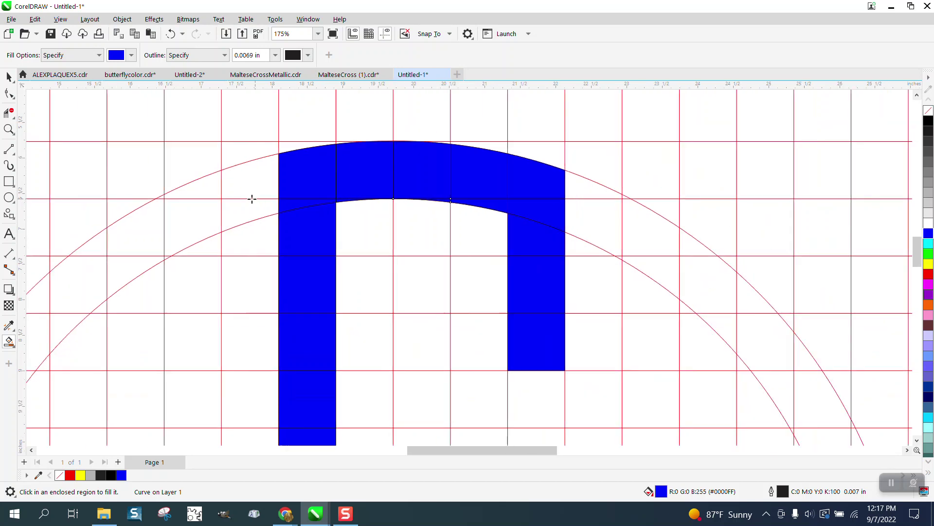
pyautogui.scroll(-3, 366, 219)
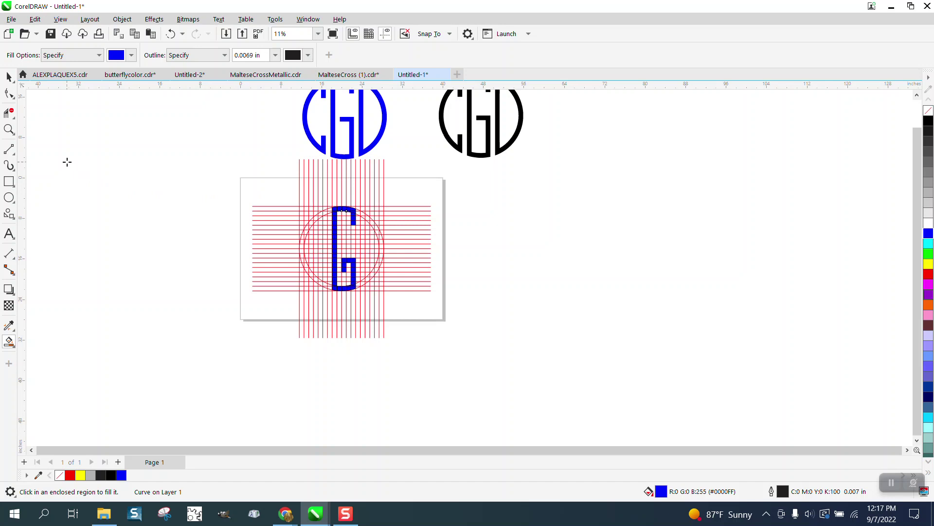
# Step: Fill a vertical column of cells beside the G as the D's stem
pyautogui.click(11, 130)
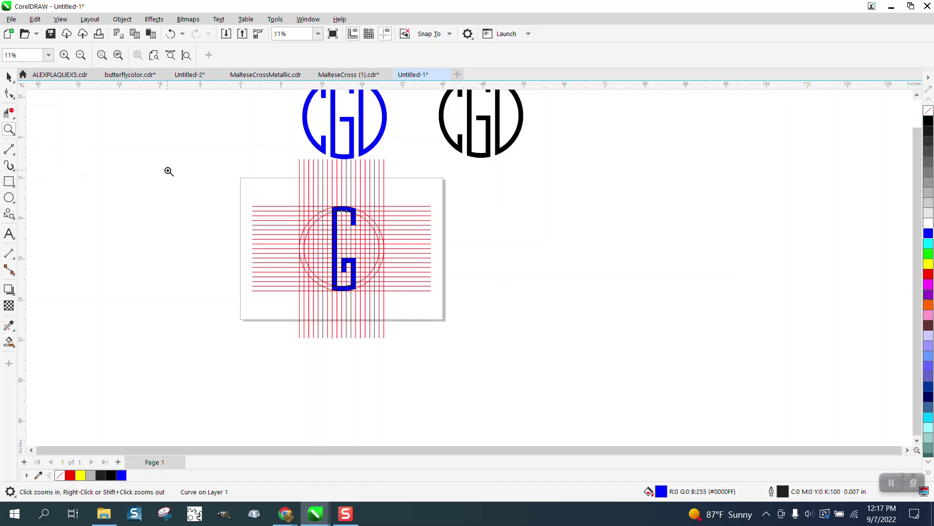
pyautogui.moveTo(336, 197); pyautogui.dragTo(487, 337)
pyautogui.click(9, 341)
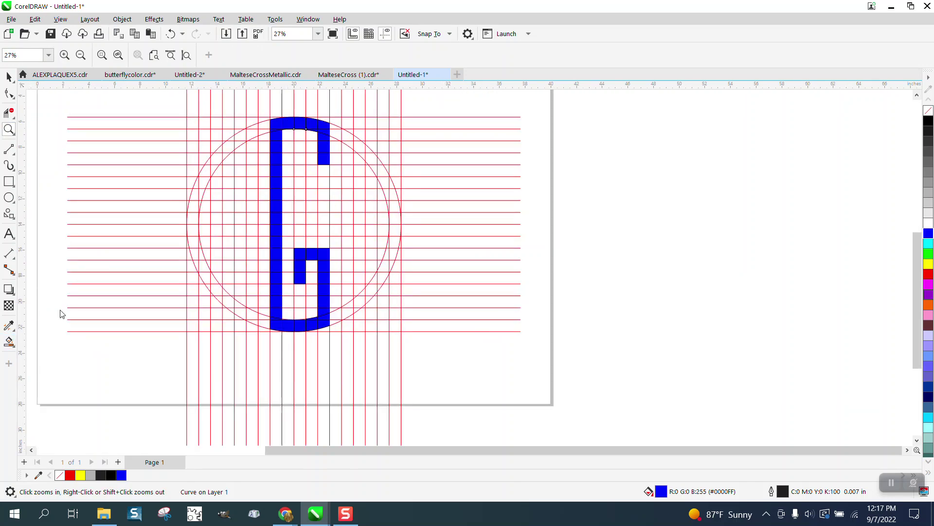
pyautogui.click(345, 135)
pyautogui.click(347, 146)
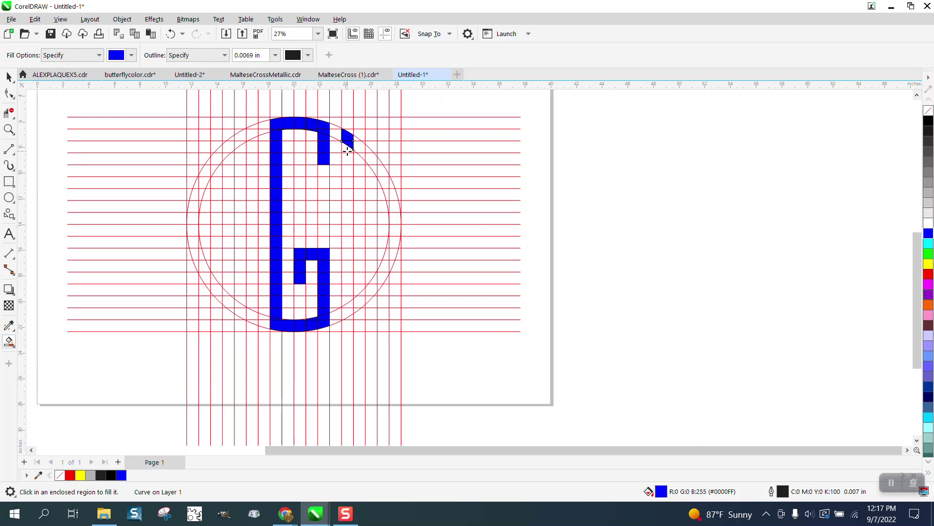
pyautogui.click(349, 159)
pyautogui.click(349, 171)
pyautogui.click(349, 182)
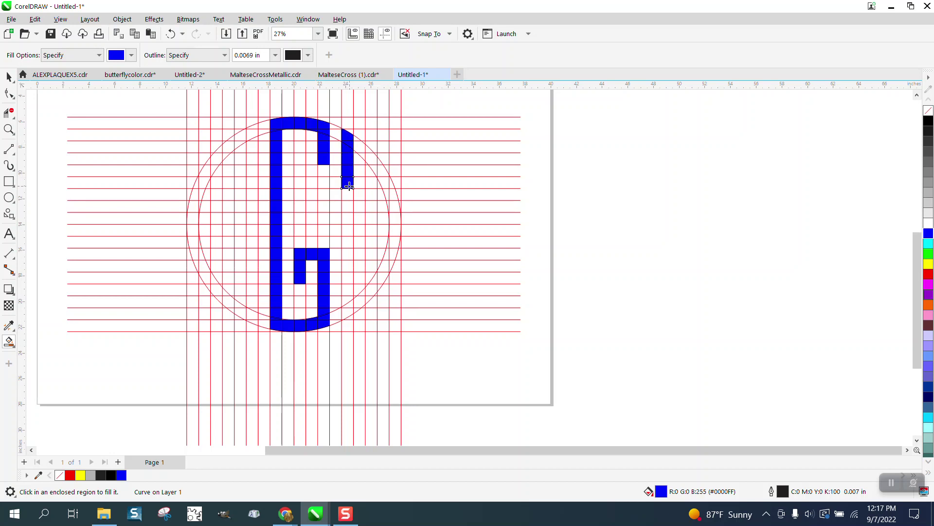
pyautogui.click(349, 193)
pyautogui.click(349, 206)
pyautogui.click(349, 217)
pyautogui.click(349, 229)
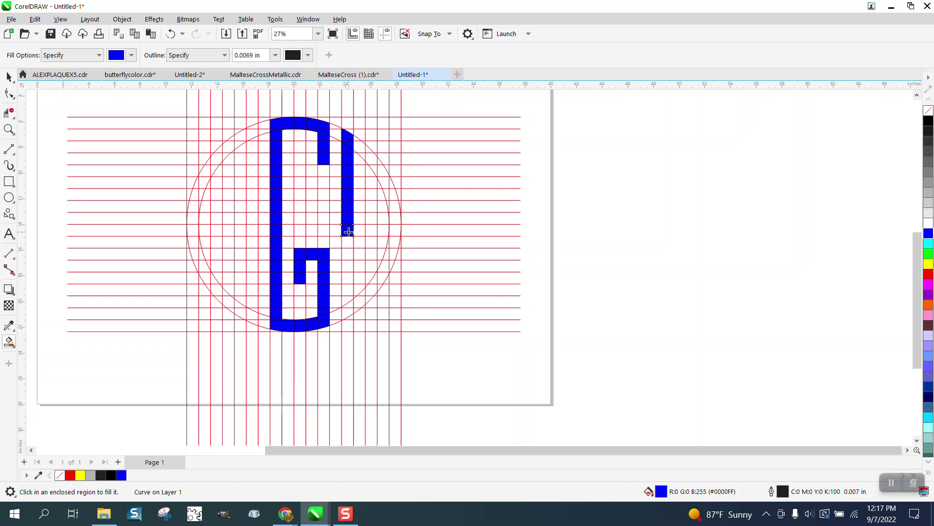
pyautogui.click(349, 241)
pyautogui.click(348, 253)
pyautogui.click(350, 266)
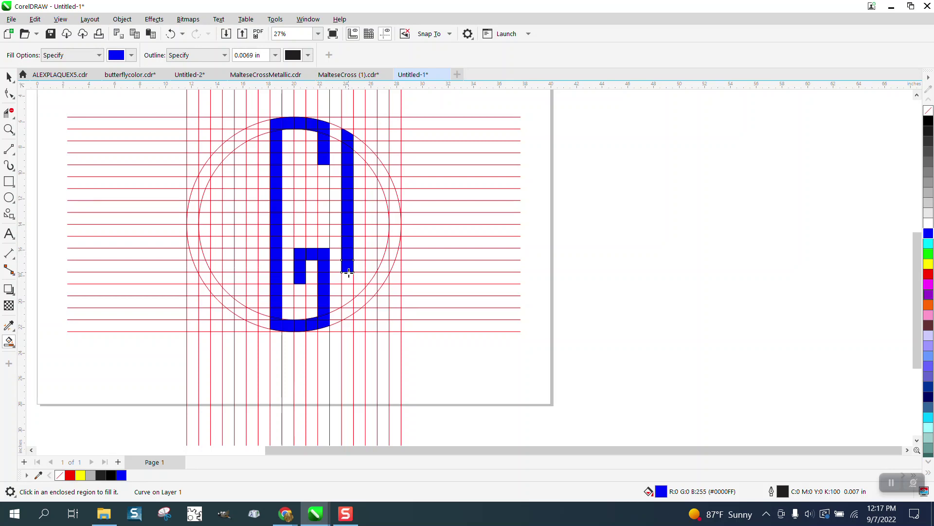
pyautogui.click(349, 277)
pyautogui.click(350, 290)
pyautogui.click(349, 313)
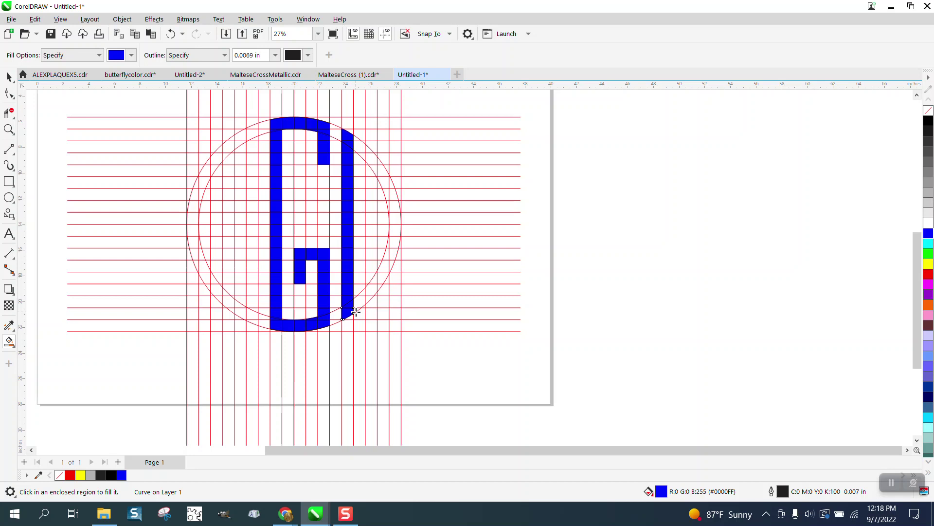
# Step: Fill cells curving along the circle's right edge to form the D's bowl
pyautogui.click(360, 299)
pyautogui.click(371, 289)
pyautogui.click(382, 278)
pyautogui.click(383, 266)
pyautogui.click(395, 254)
pyautogui.click(395, 242)
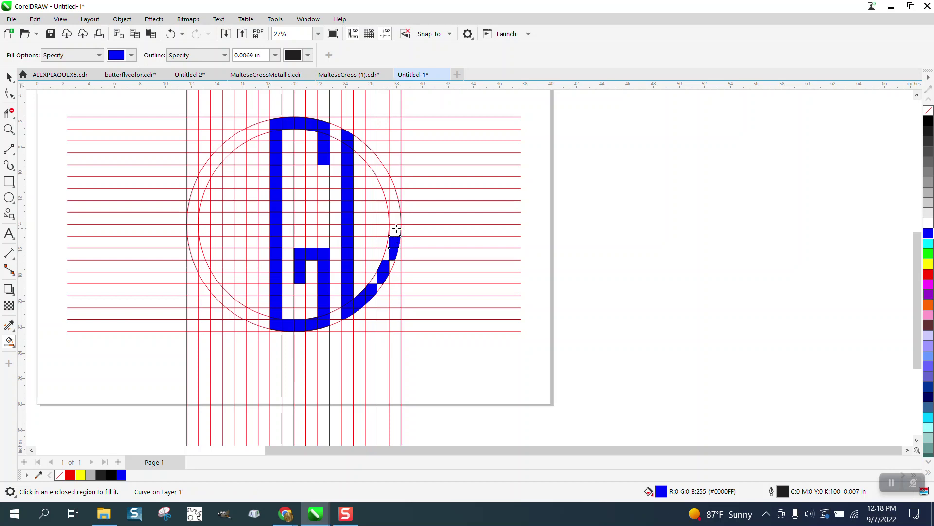
pyautogui.click(395, 230)
pyautogui.click(395, 218)
pyautogui.click(395, 207)
pyautogui.click(393, 195)
pyautogui.click(383, 182)
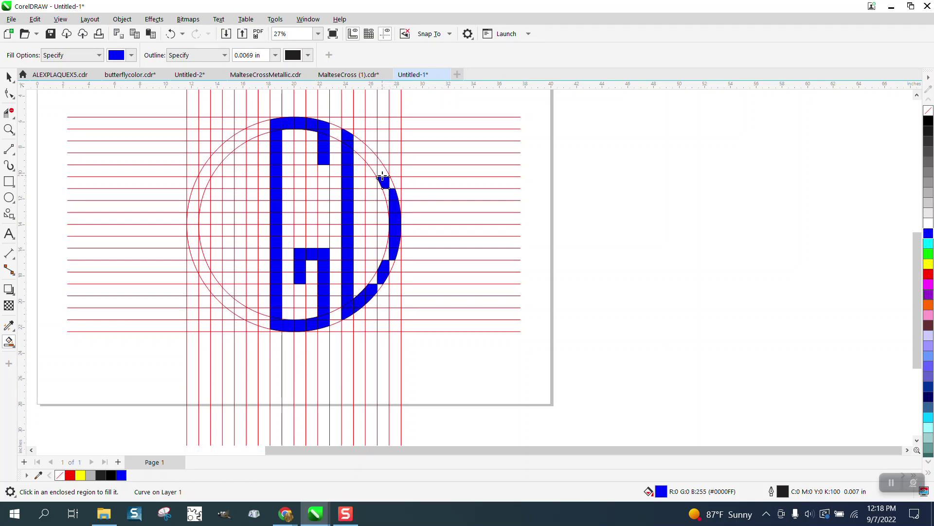
pyautogui.click(383, 170)
pyautogui.click(370, 159)
pyautogui.click(362, 147)
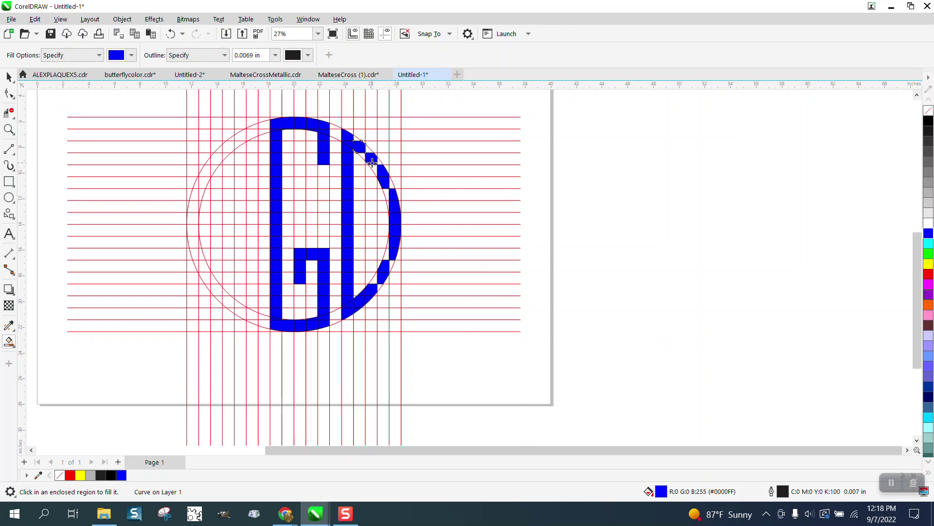
# Step: Fill the arc slivers, ring gaps and lower-right notch to smooth the D's curve
pyautogui.click(8, 129)
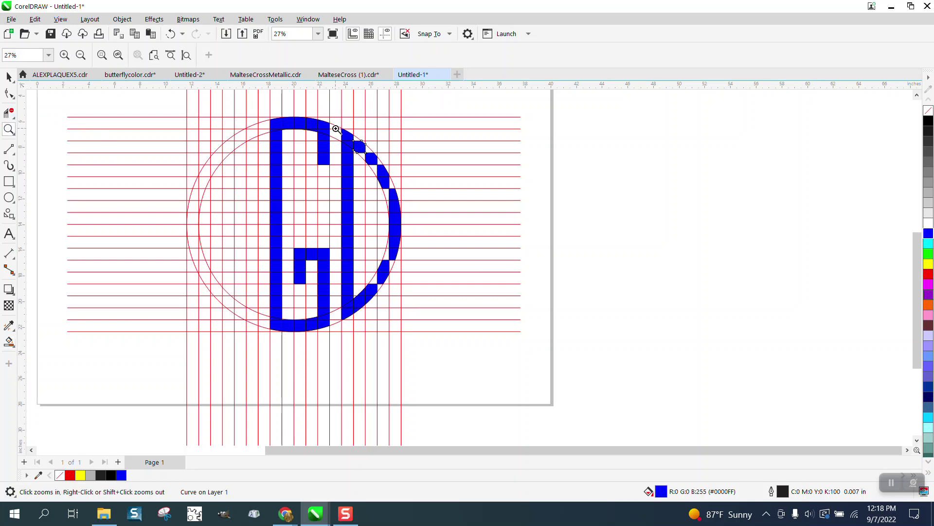
pyautogui.moveTo(336, 127); pyautogui.dragTo(488, 268)
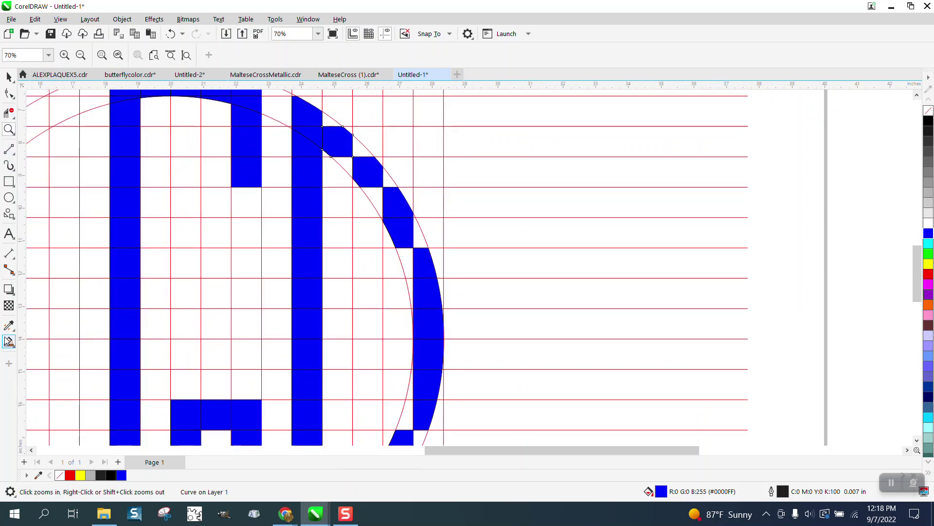
pyautogui.click(9, 341)
pyautogui.click(332, 121)
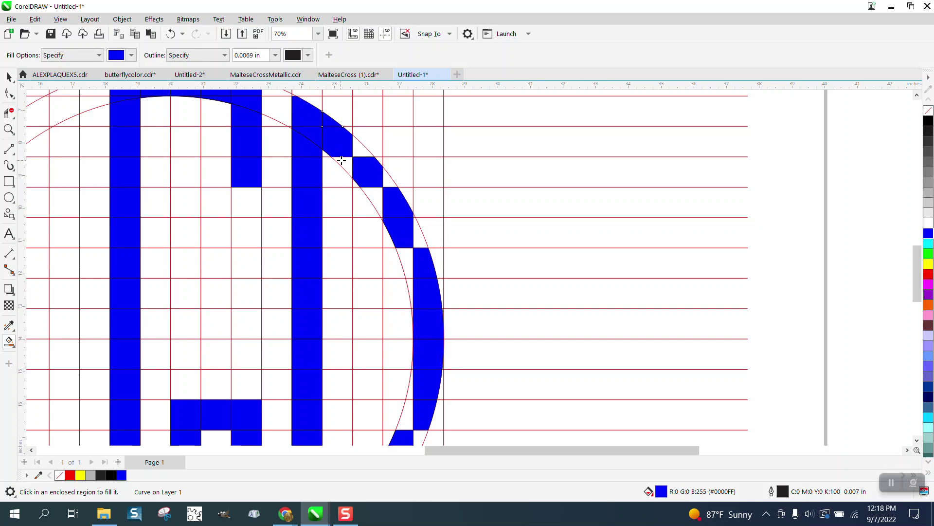
pyautogui.click(356, 149)
pyautogui.click(388, 177)
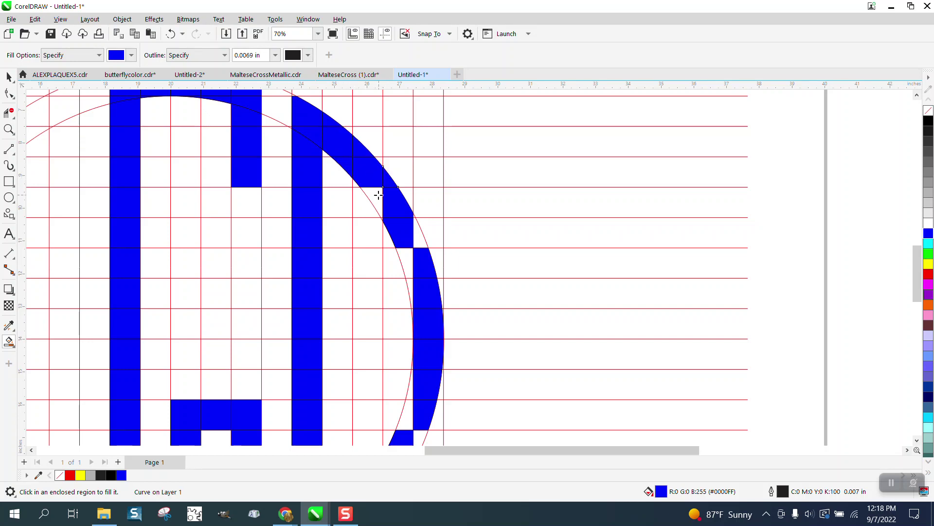
pyautogui.click(378, 195)
pyautogui.click(421, 236)
pyautogui.click(403, 259)
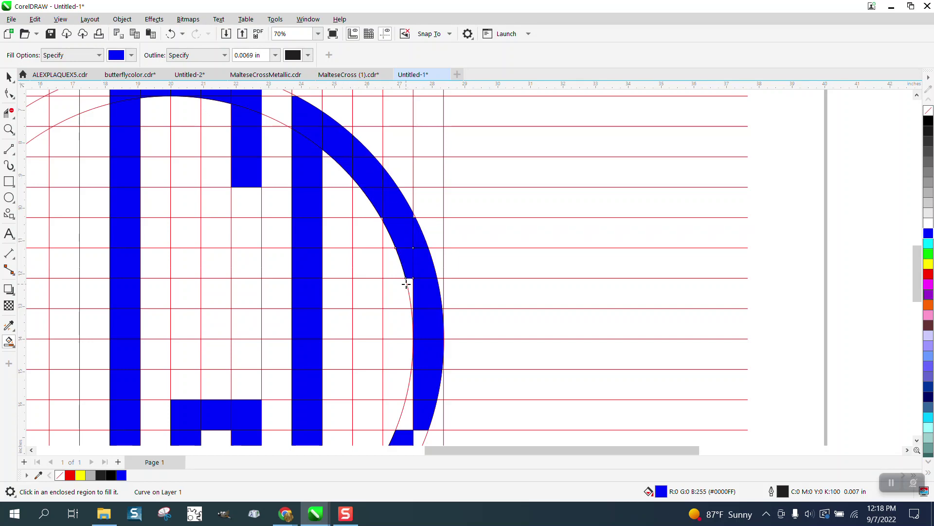
pyautogui.click(407, 284)
pyautogui.scroll(-1, 411, 281)
pyautogui.scroll(-1, 397, 265)
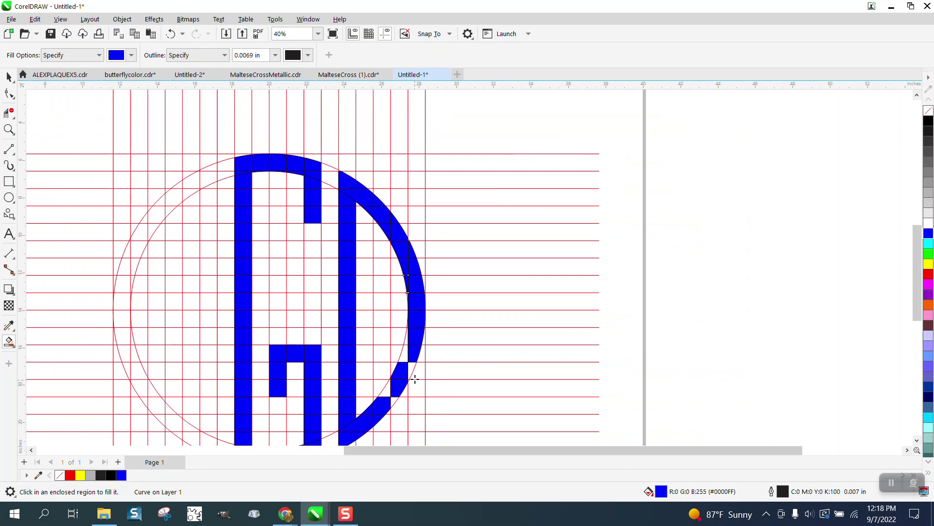
pyautogui.click(405, 357)
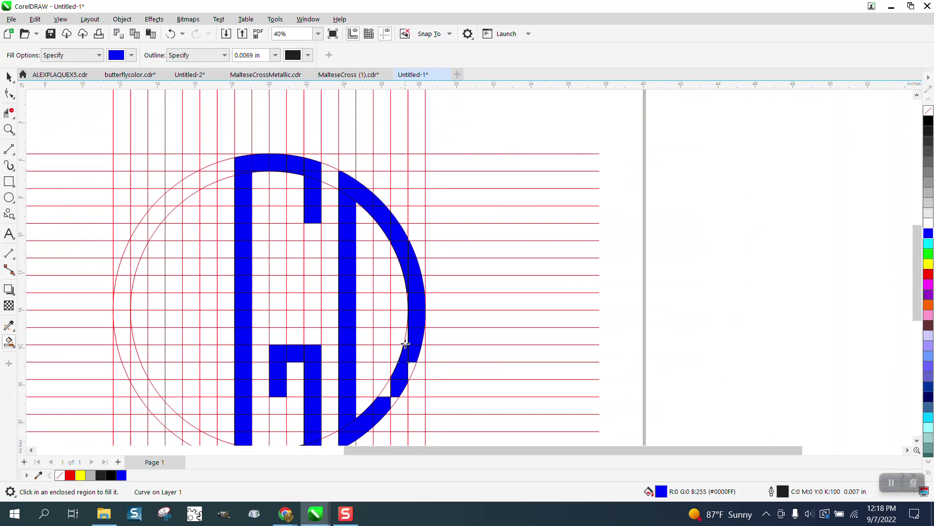
pyautogui.click(412, 368)
pyautogui.scroll(-1, 391, 341)
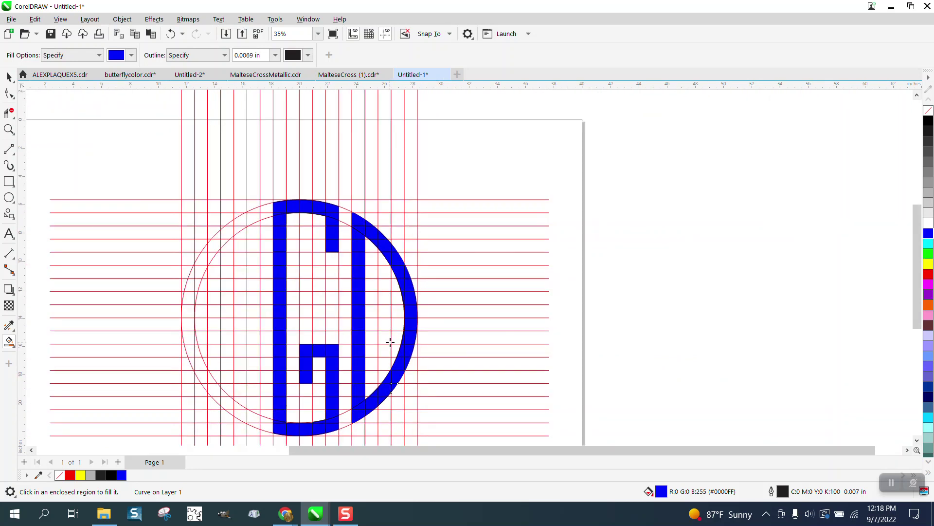
pyautogui.scroll(-1, 390, 342)
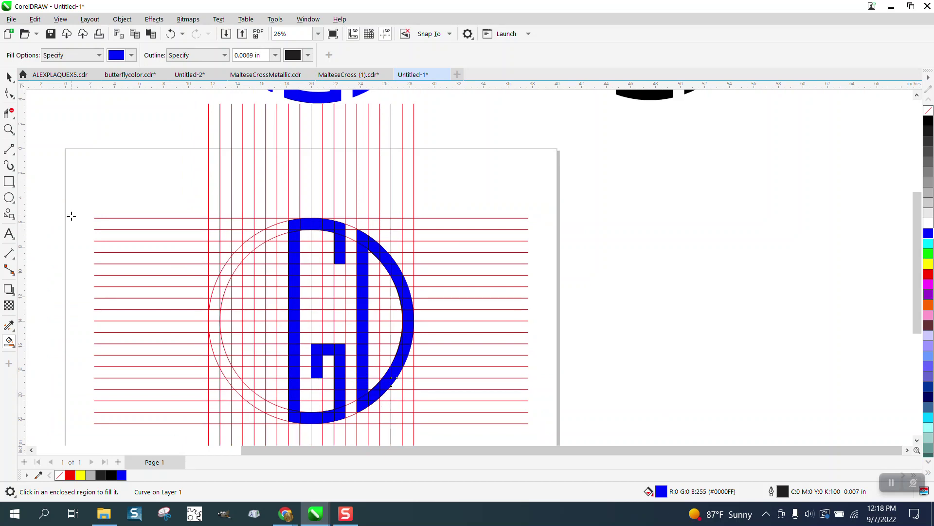
# Step: Zoom in on the D's upper right and Smart Fill the enclosed gap in its arch blue
pyautogui.click(9, 77)
pyautogui.moveTo(347, 213); pyautogui.dragTo(433, 272)
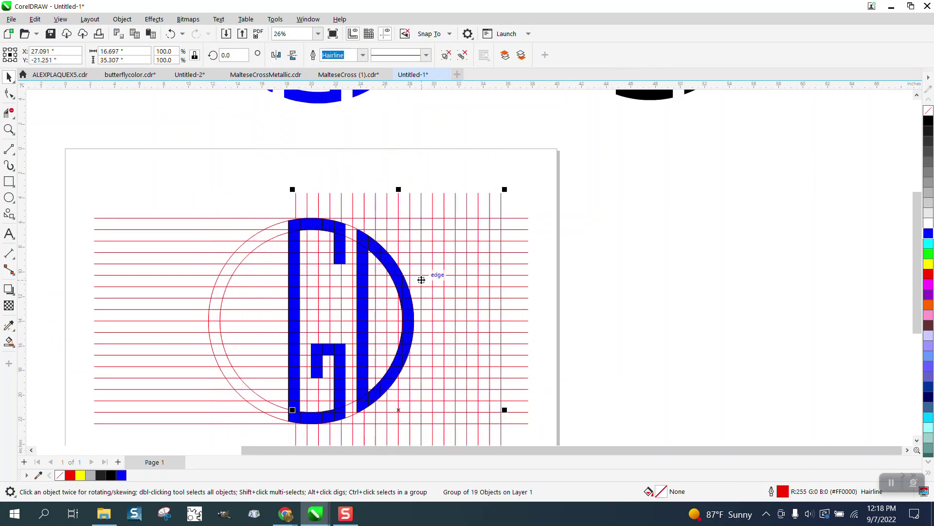
pyautogui.click(170, 33)
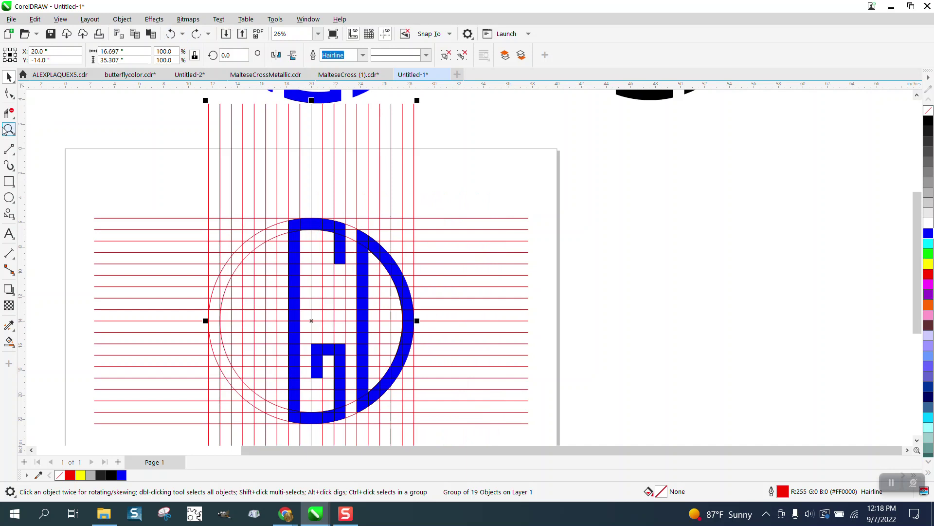
pyautogui.click(9, 128)
pyautogui.moveTo(290, 190); pyautogui.dragTo(451, 286)
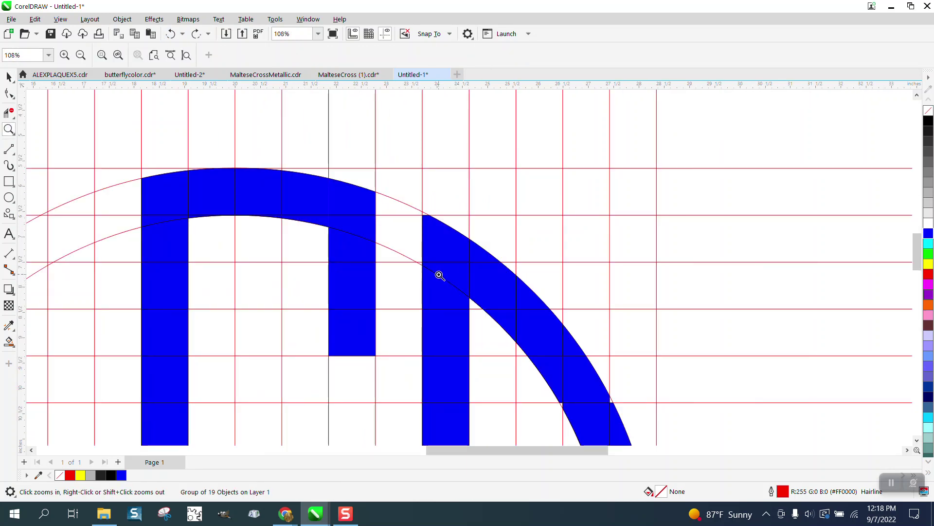
pyautogui.click(9, 342)
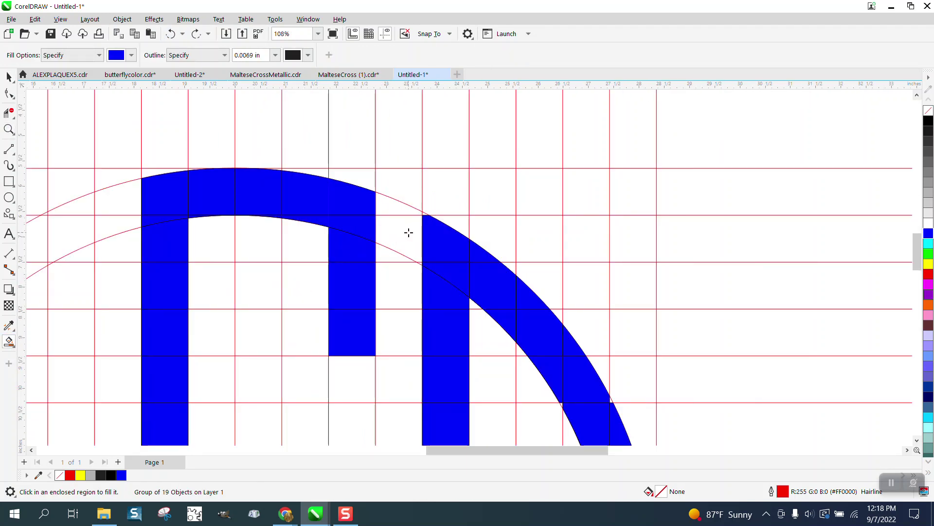
pyautogui.click(424, 213)
# Step: Zoom in on the bottom of the G and D and fill the three slivers along the bottom curve blue
pyautogui.scroll(-1, 317, 212)
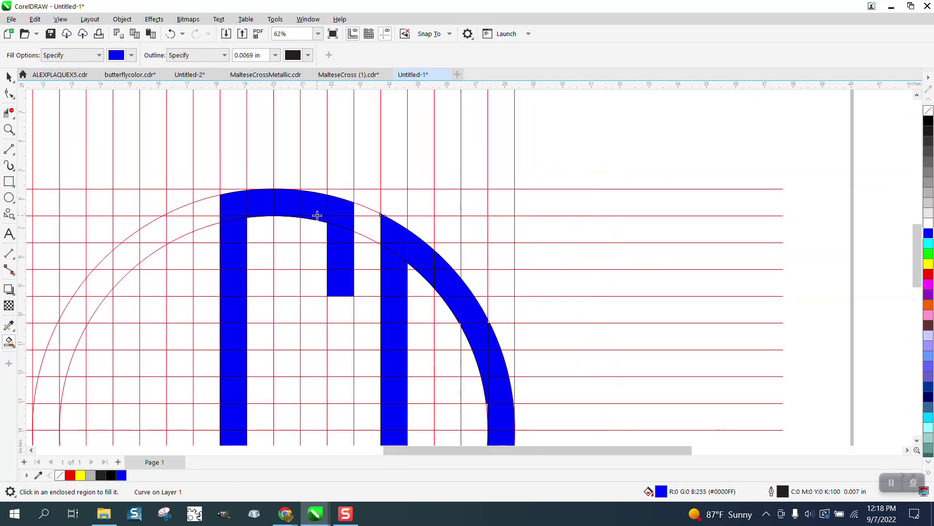
pyautogui.scroll(-1, 315, 213)
pyautogui.scroll(-1, 315, 213)
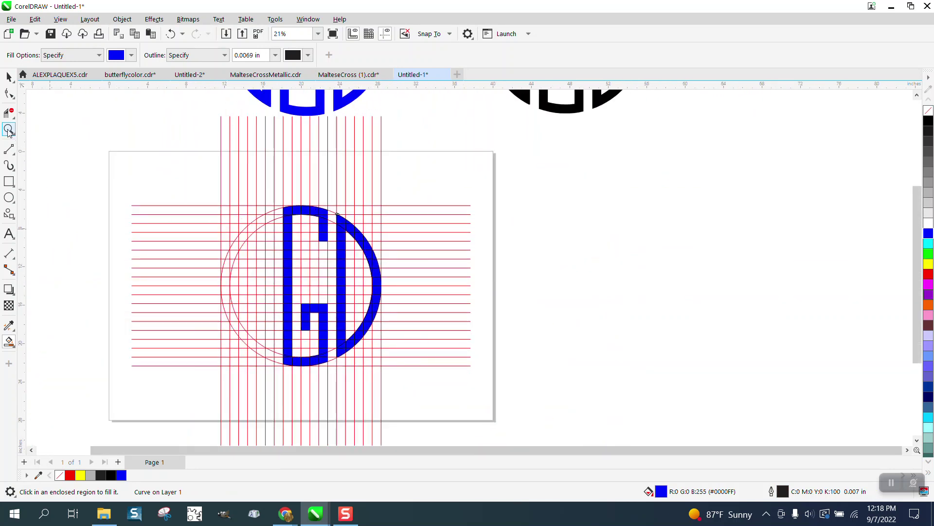
pyautogui.click(279, 334)
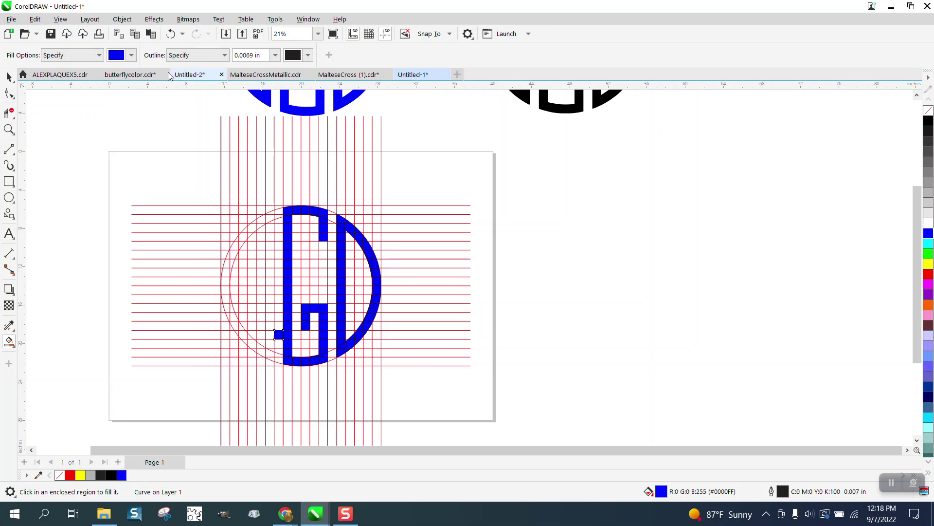
pyautogui.click(170, 33)
pyautogui.click(8, 129)
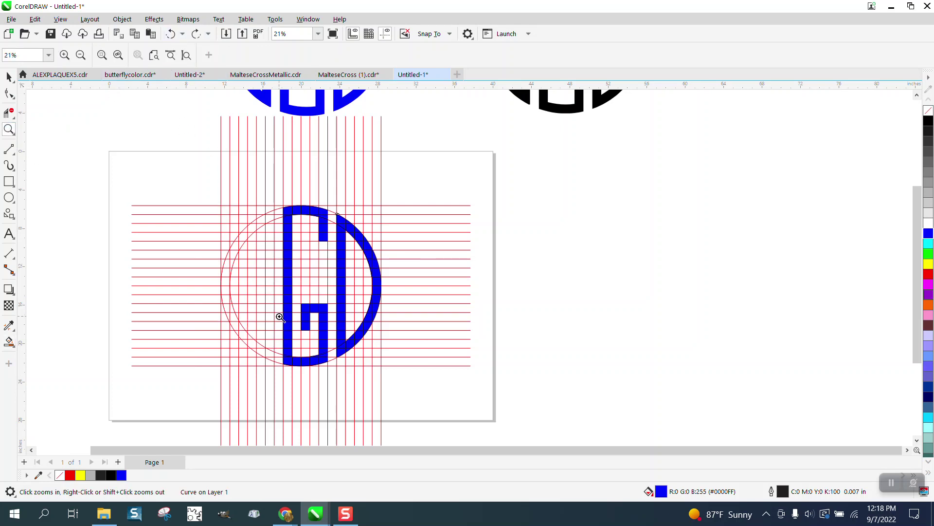
pyautogui.moveTo(280, 317); pyautogui.dragTo(348, 379)
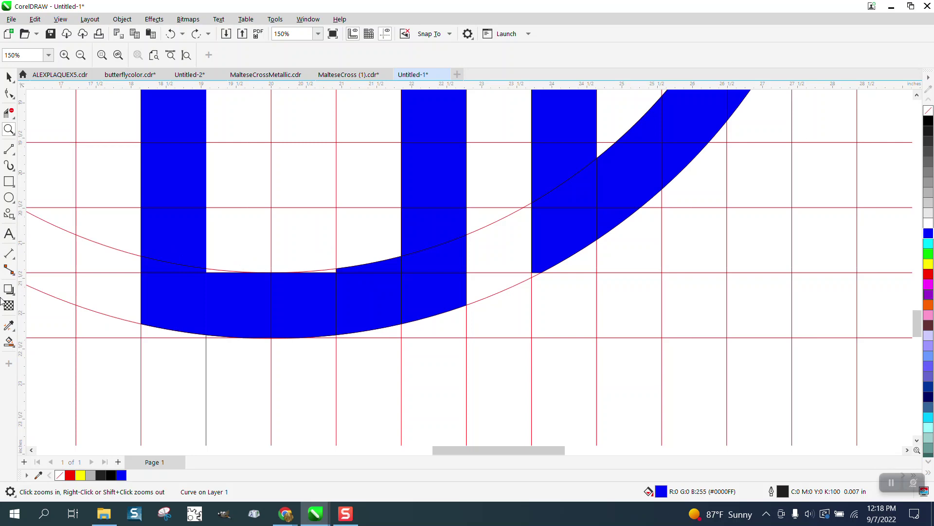
pyautogui.click(9, 341)
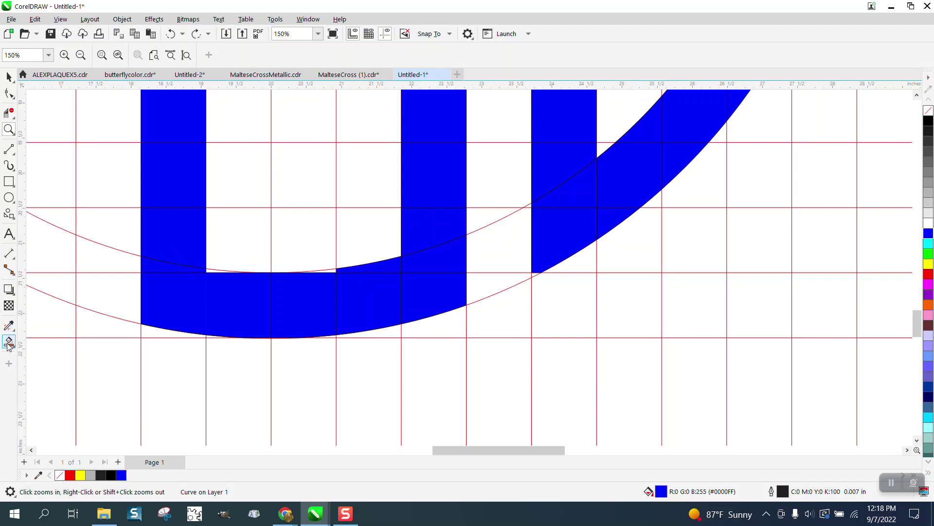
pyautogui.click(205, 270)
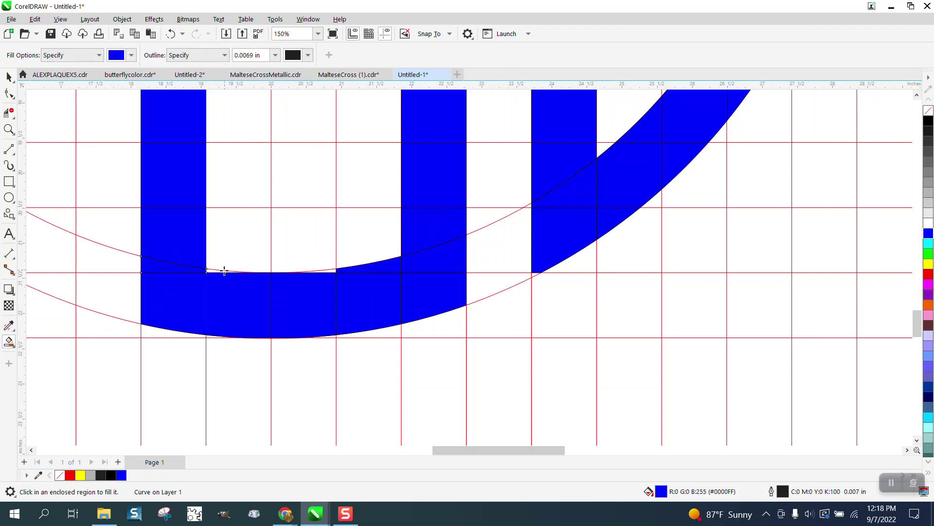
pyautogui.click(211, 271)
pyautogui.click(334, 270)
pyautogui.scroll(-3, 301, 294)
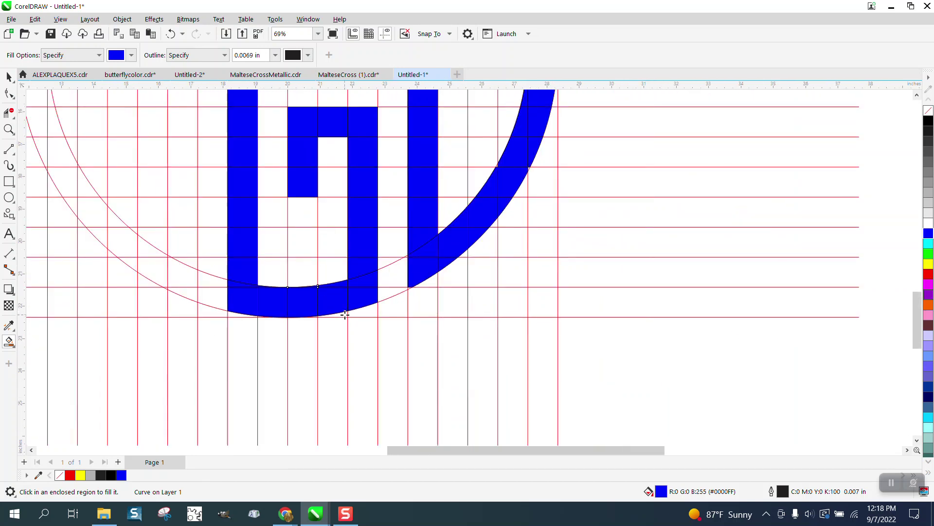
# Step: Zoom in closely on the D stem's bottom corner and fill the tiny gap beneath it blue
pyautogui.click(9, 129)
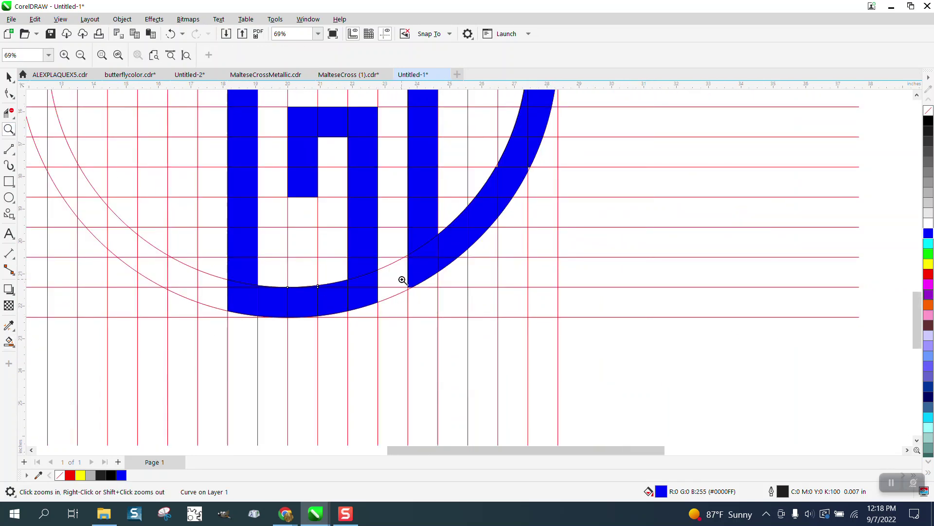
pyautogui.moveTo(402, 277); pyautogui.dragTo(458, 316)
pyautogui.click(8, 342)
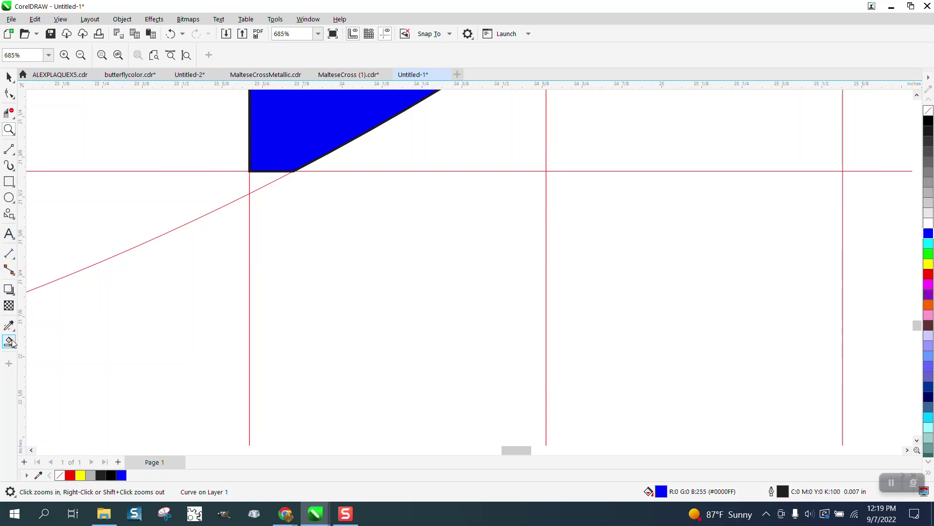
pyautogui.click(260, 180)
pyautogui.scroll(-6, 283, 193)
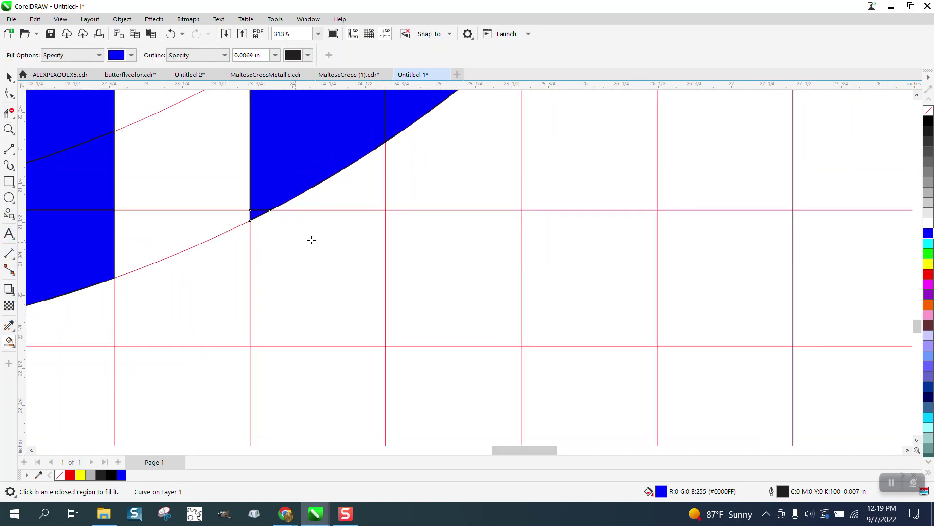
pyautogui.scroll(-3, 206, 238)
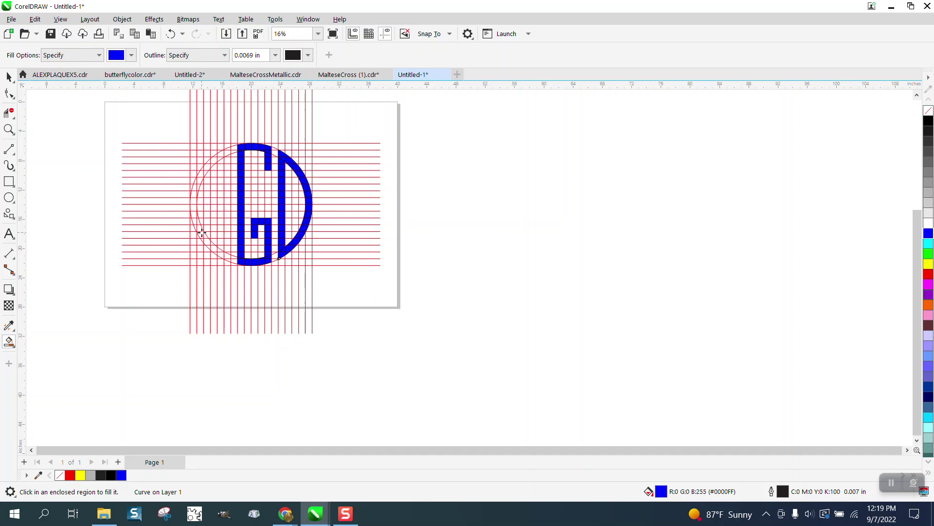
pyautogui.click(9, 76)
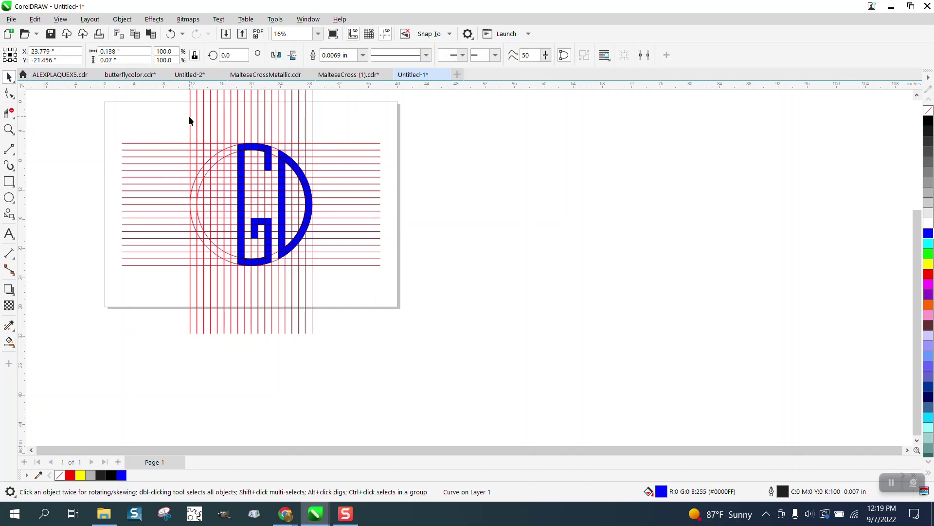
# Step: Nudge the vertical and horizontal red grid line groups left off the page
pyautogui.click(189, 117)
pyautogui.scroll(-2, 355, 205)
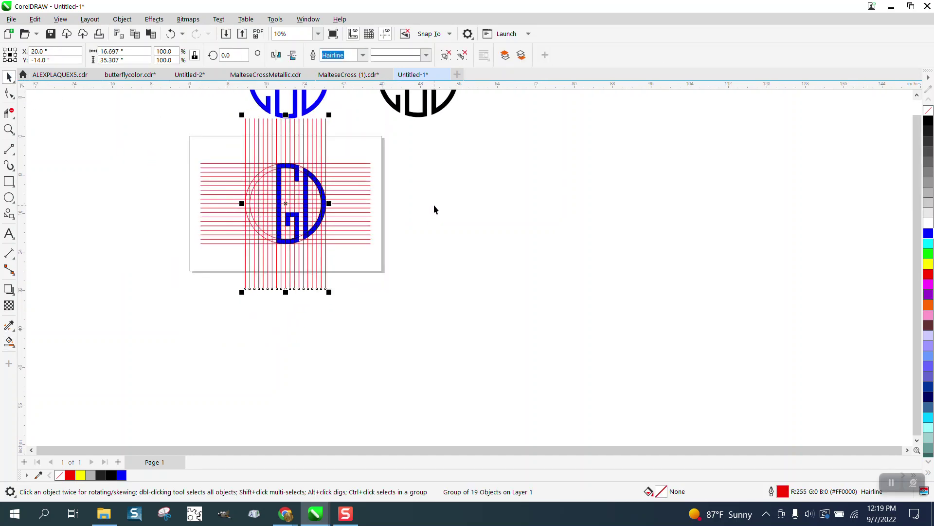
pyautogui.press('Left')
pyautogui.click(238, 185)
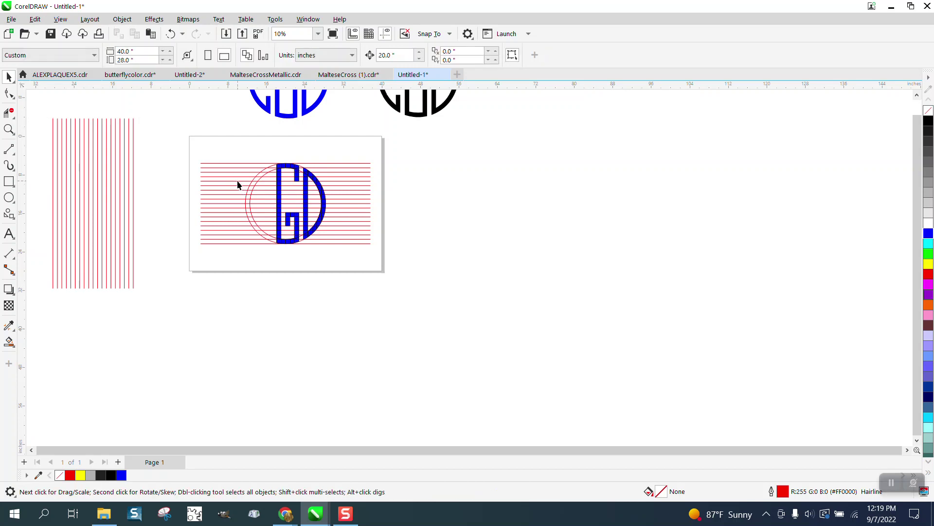
pyautogui.click(238, 185)
pyautogui.press('Left')
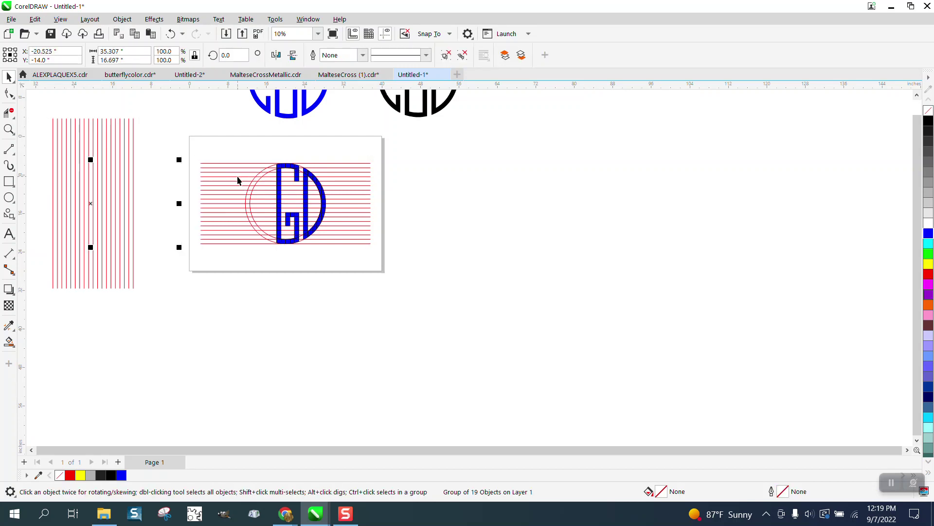
pyautogui.click(237, 176)
pyautogui.click(238, 190)
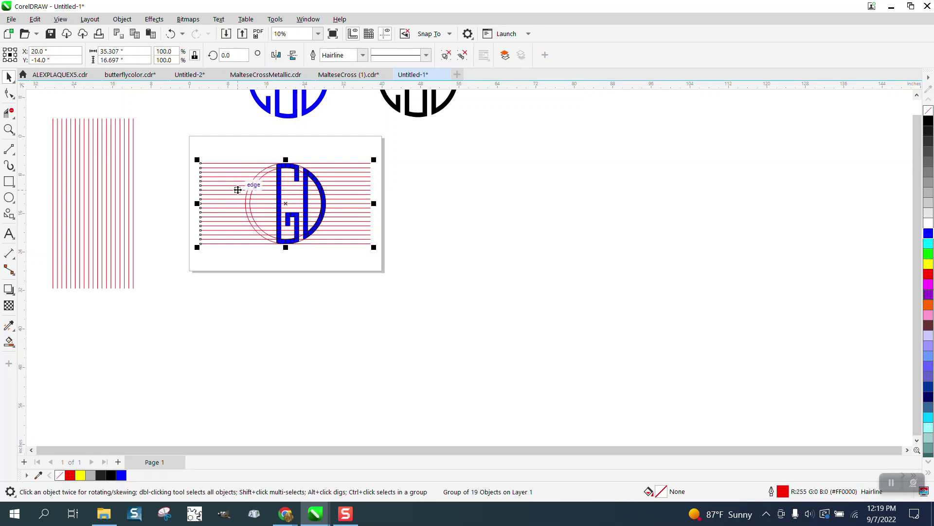
pyautogui.press('Left')
pyautogui.press('Left')
pyautogui.press('Left')
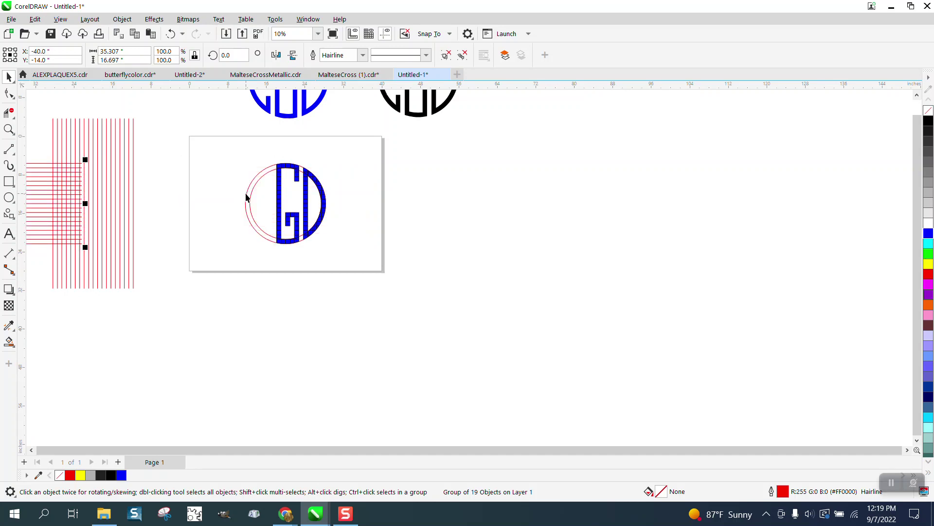
# Step: Nudge the red circle left off the page
pyautogui.click(250, 203)
pyautogui.press('Left')
pyautogui.press('Left')
pyautogui.press('KP_Add')
pyautogui.press('Right')
pyautogui.press('Left')
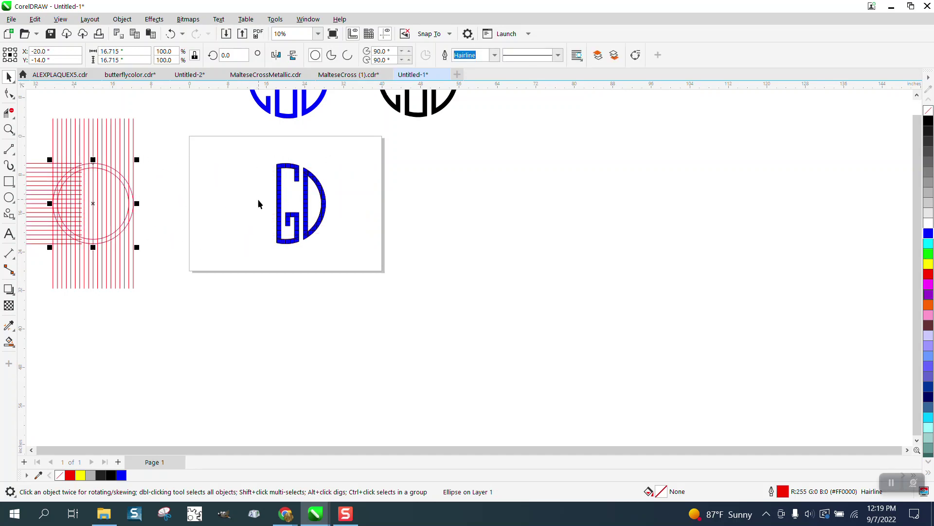
# Step: Marquee-select all the blue GD pieces and remove their black outlines with the no-color swatch
pyautogui.click(8, 129)
pyautogui.moveTo(255, 157); pyautogui.dragTo(396, 283)
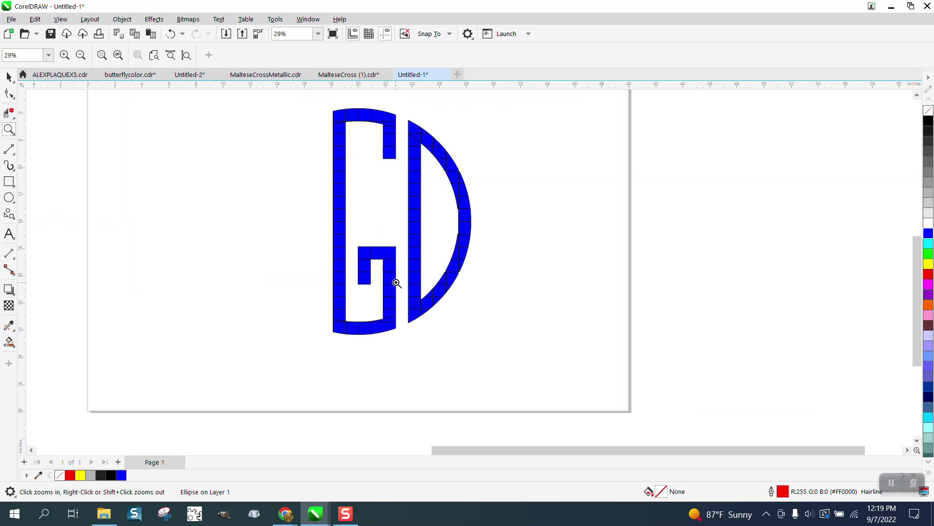
pyautogui.click(9, 77)
pyautogui.scroll(-1, 290, 172)
pyautogui.moveTo(346, 191); pyautogui.dragTo(496, 330)
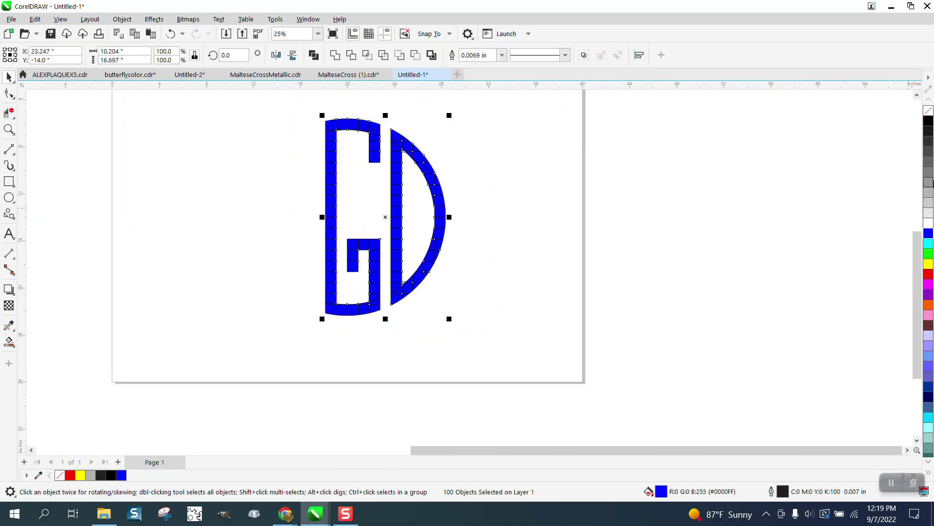
pyautogui.rightClick(928, 111)
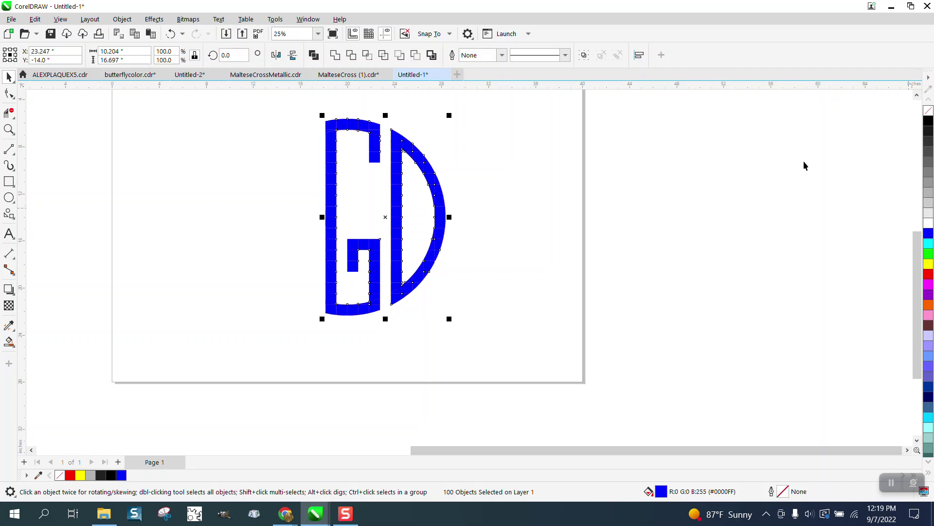
pyautogui.click(540, 219)
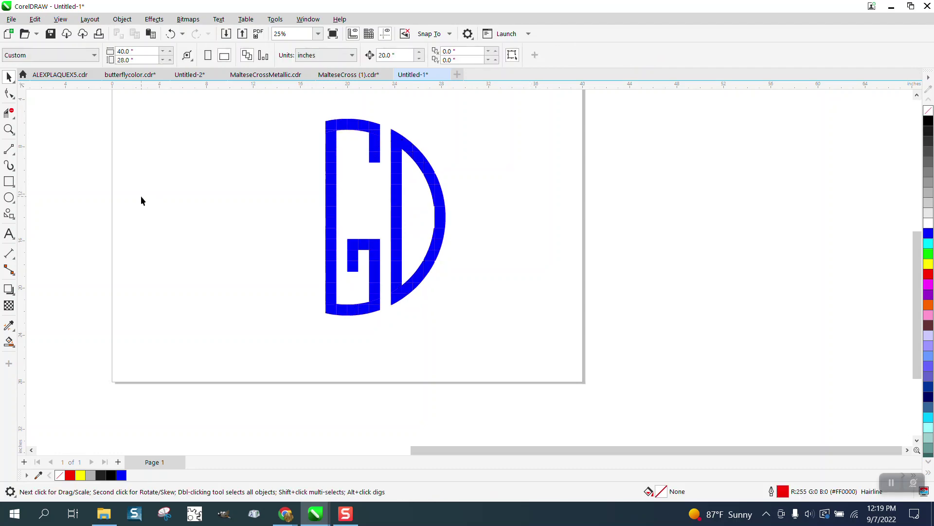
# Step: Undo the move of the horizontal grid lines so they return over the circle, then zoom in
pyautogui.scroll(-2, 438, 232)
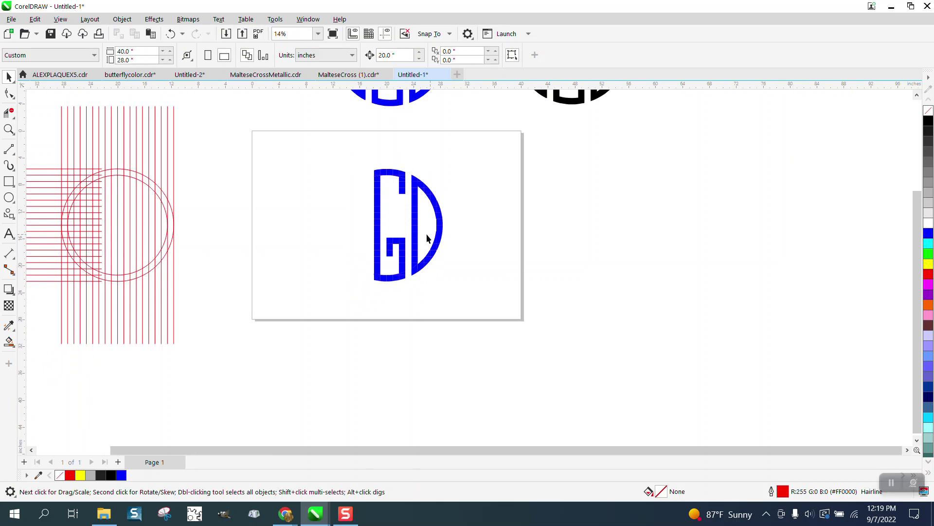
pyautogui.scroll(-1, 258, 230)
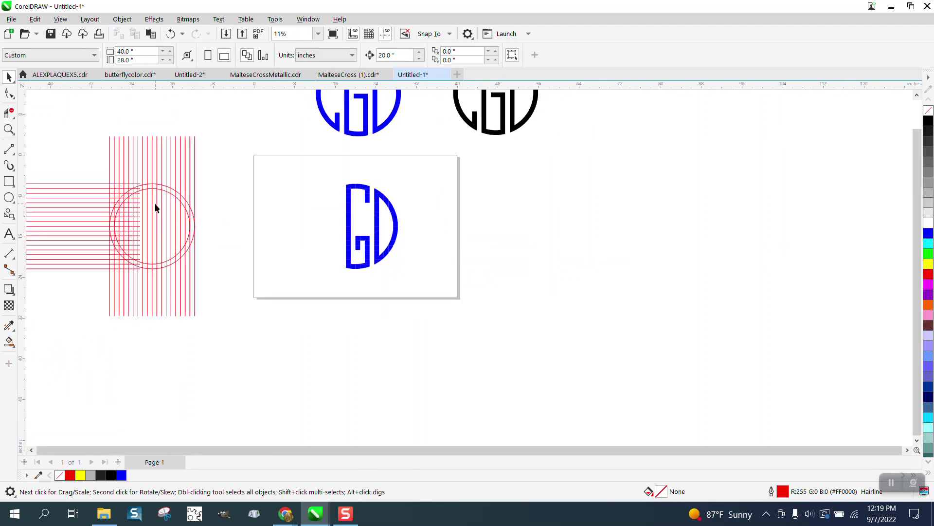
pyautogui.click(83, 189)
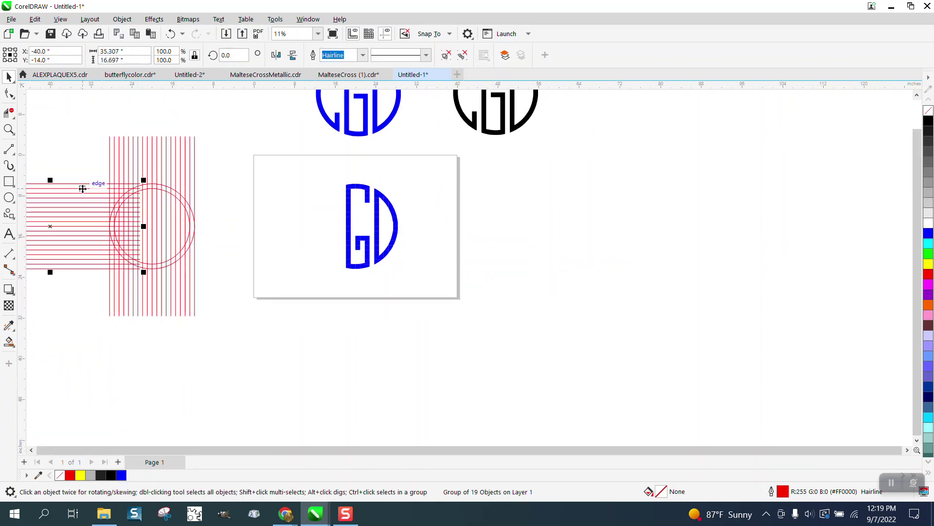
pyautogui.hotkey('ctrl', 'z')
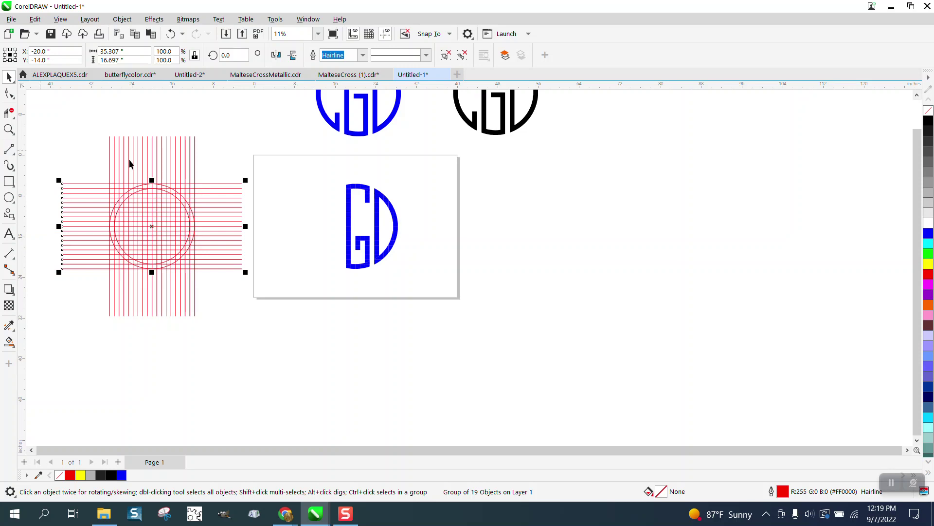
pyautogui.click(10, 129)
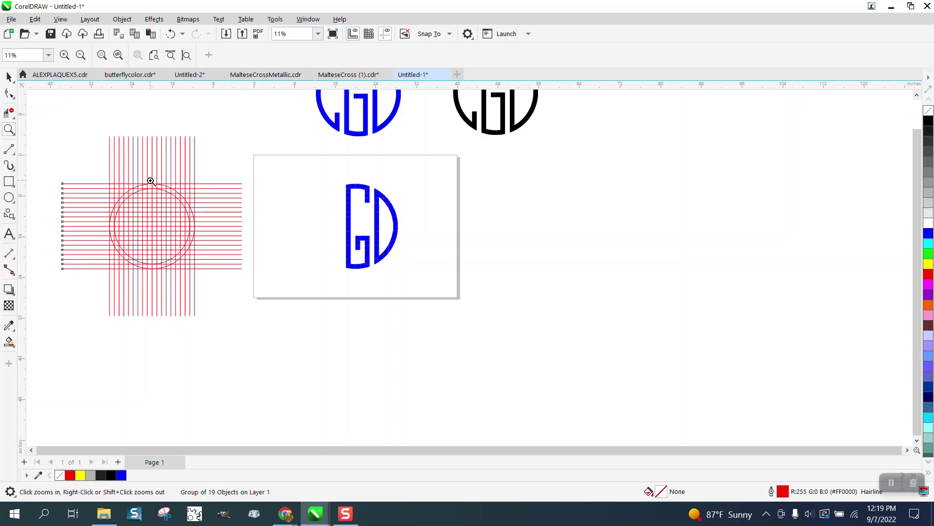
pyautogui.click(183, 238)
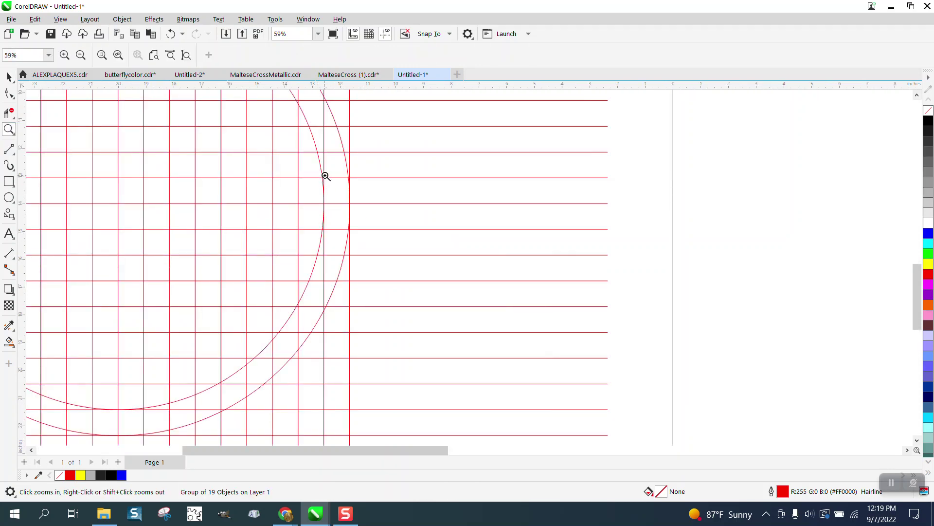
pyautogui.scroll(-1, 325, 234)
pyautogui.scroll(-1, 294, 252)
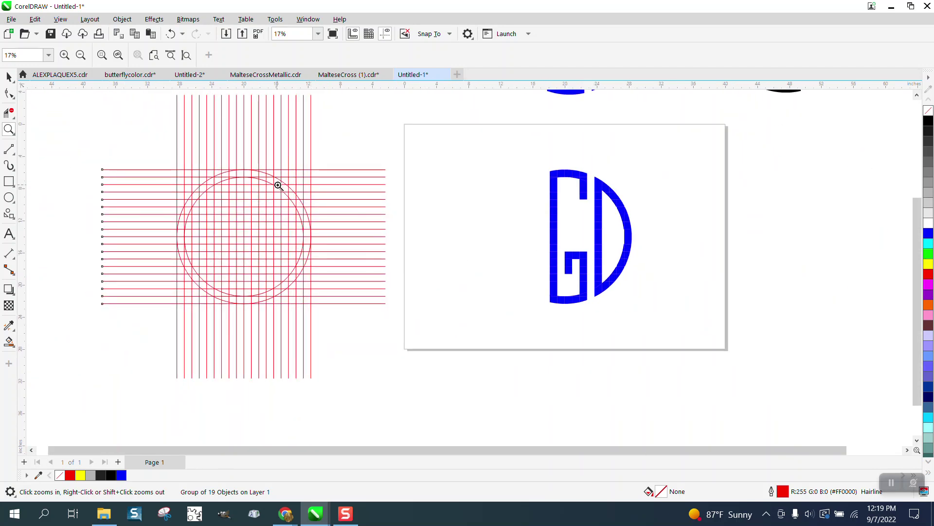
# Step: Marquee-select the red grid and circle, group them with Ctrl+G, and centre them with P
pyautogui.click(10, 78)
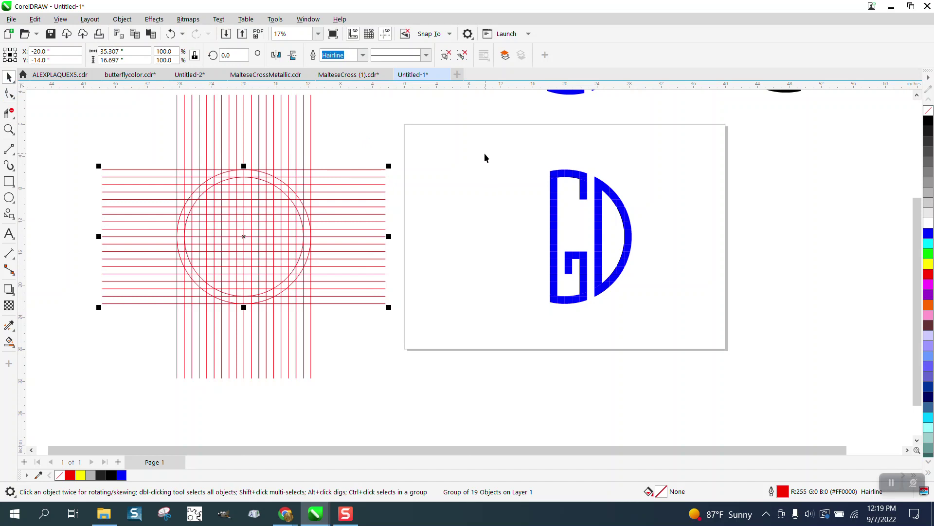
pyautogui.scroll(-1, 413, 180)
pyautogui.moveTo(189, 111); pyautogui.dragTo(292, 253)
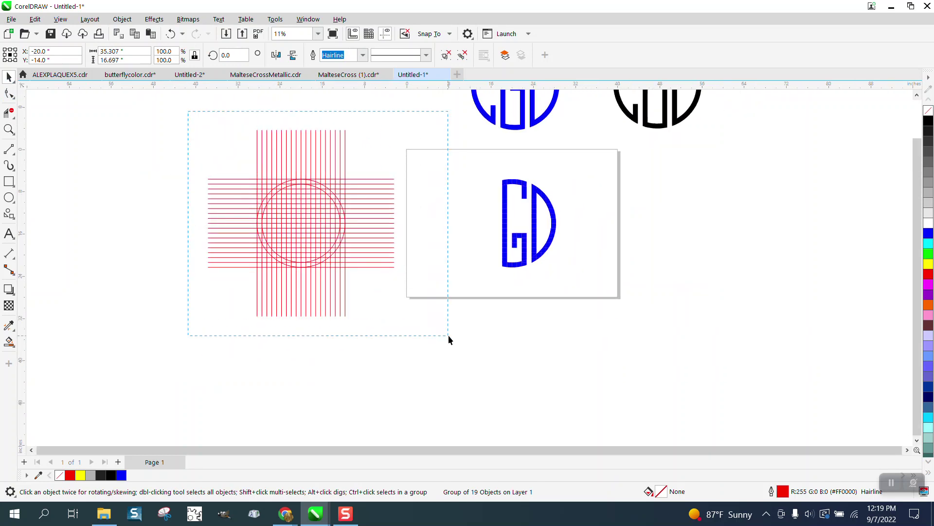
pyautogui.moveTo(448, 335); pyautogui.dragTo(448, 335)
pyautogui.hotkey('ctrl', 'g')
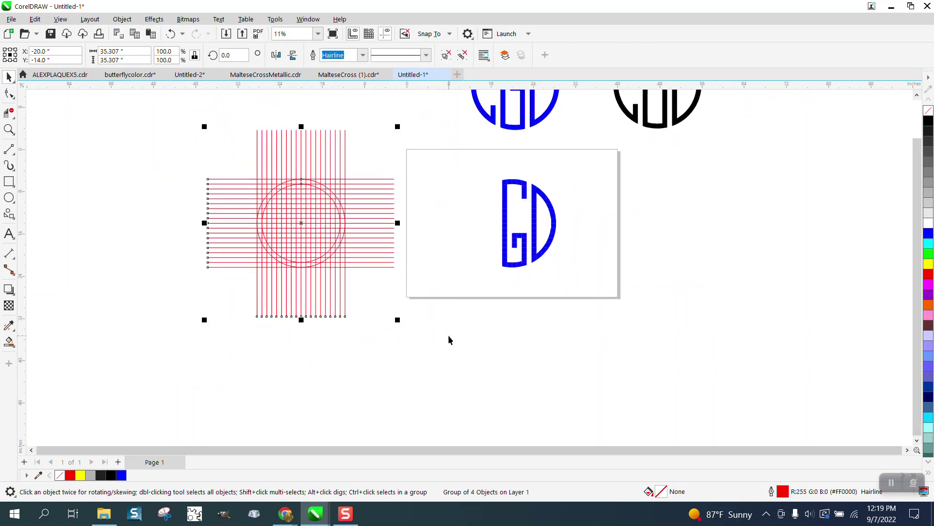
pyautogui.press('p')
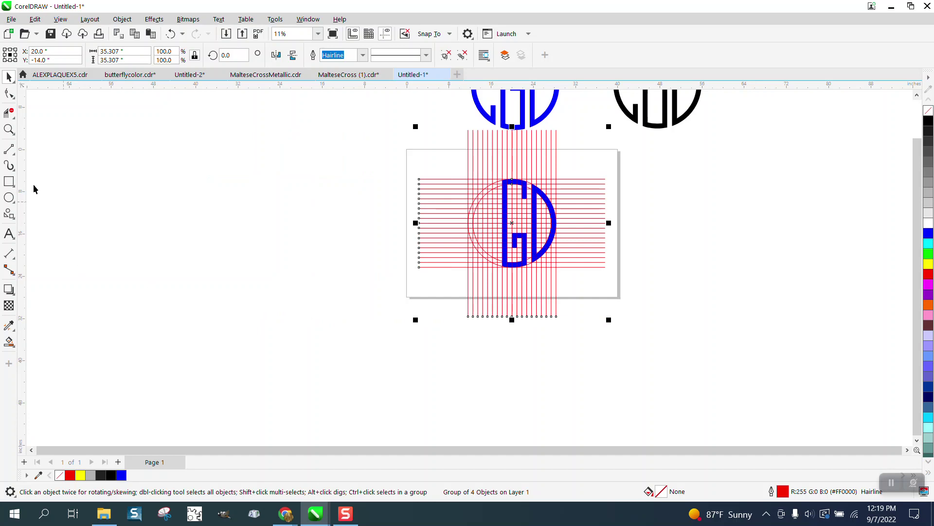
# Step: Set the Smart Fill outline width to None and fill the first gap on the D's arc blue
pyautogui.click(9, 129)
pyautogui.moveTo(542, 206); pyautogui.dragTo(576, 244)
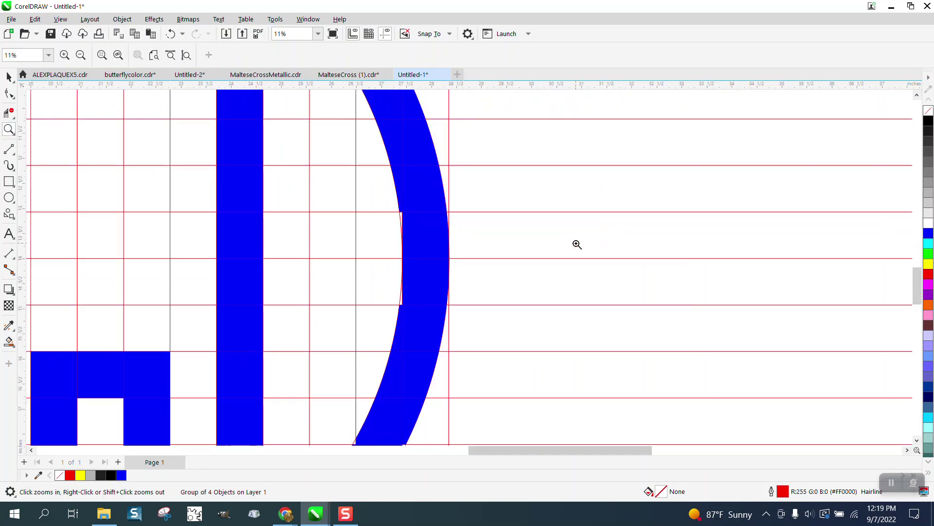
pyautogui.click(10, 342)
pyautogui.click(401, 214)
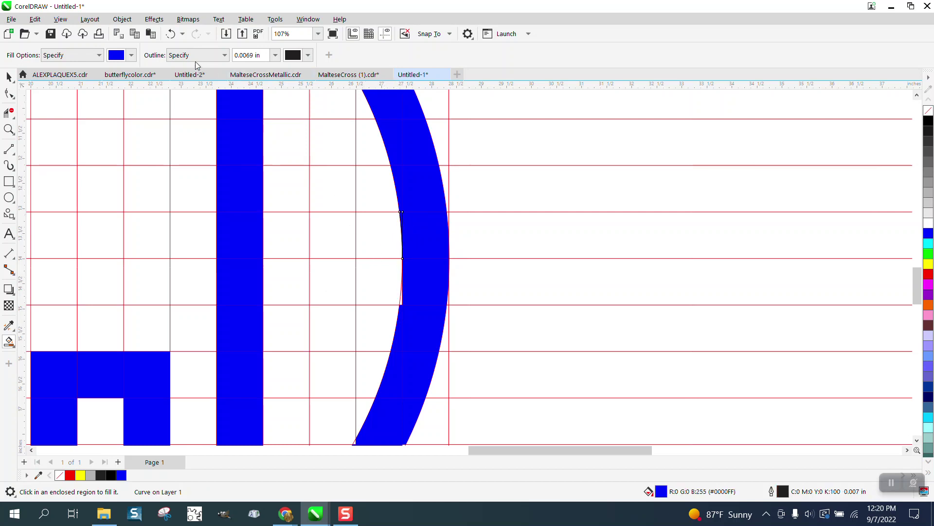
pyautogui.click(167, 37)
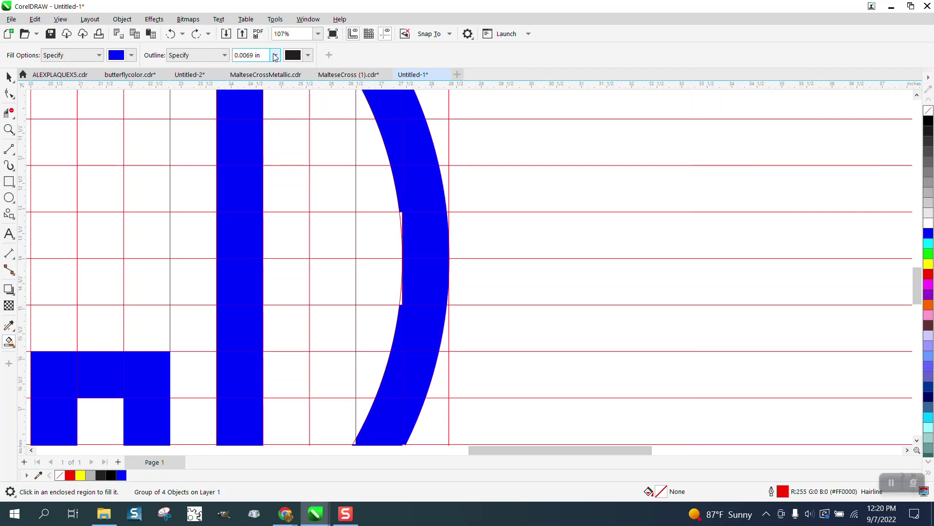
pyautogui.click(276, 55)
pyautogui.click(248, 67)
pyautogui.click(401, 216)
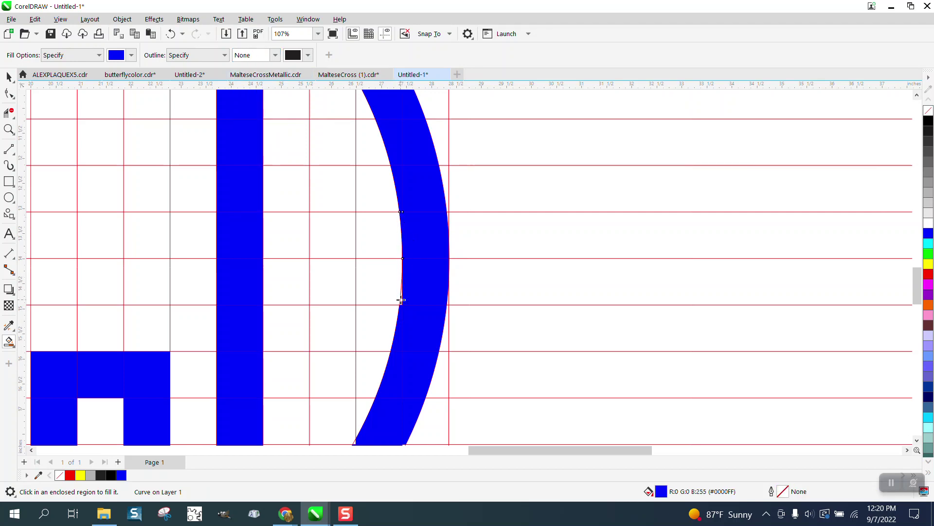
# Step: Zoom closer on the D's arc and fill the small corner gap and remaining white sliver blue
pyautogui.scroll(-4, 447, 263)
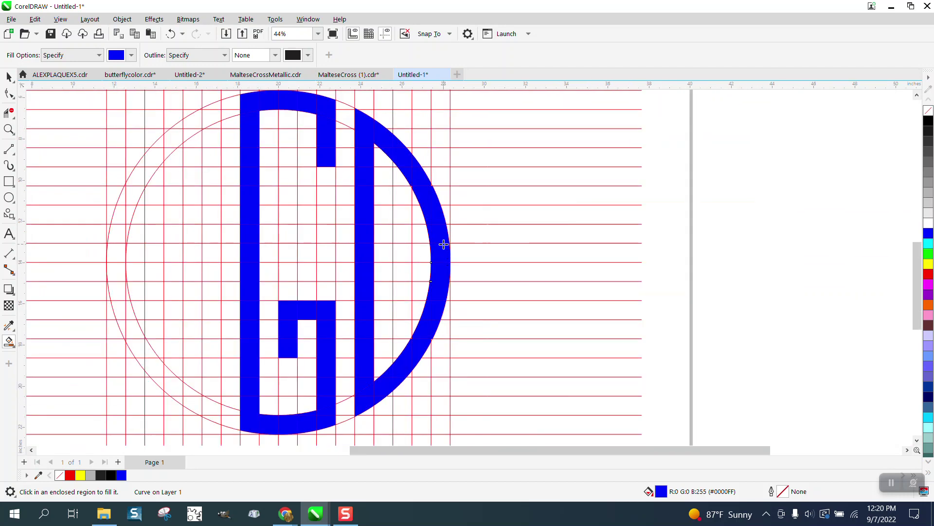
pyautogui.click(9, 129)
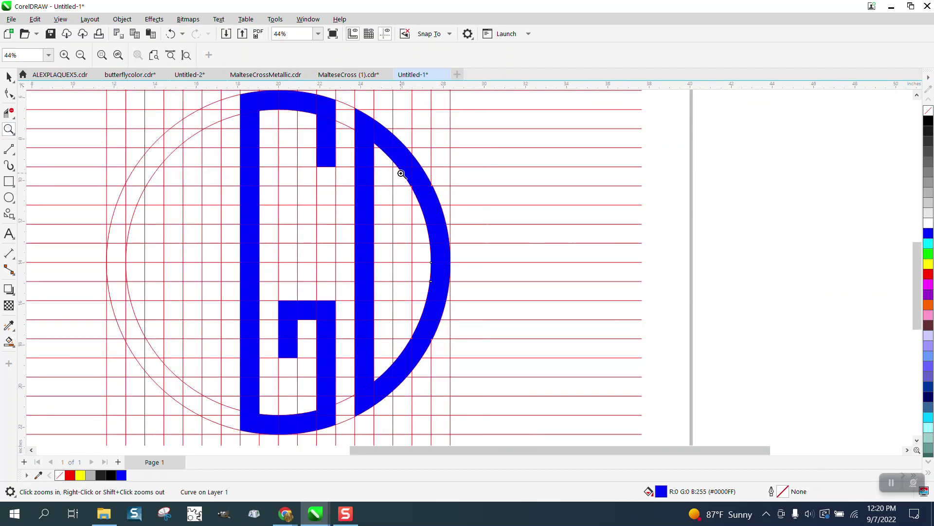
pyautogui.moveTo(404, 172); pyautogui.dragTo(482, 211)
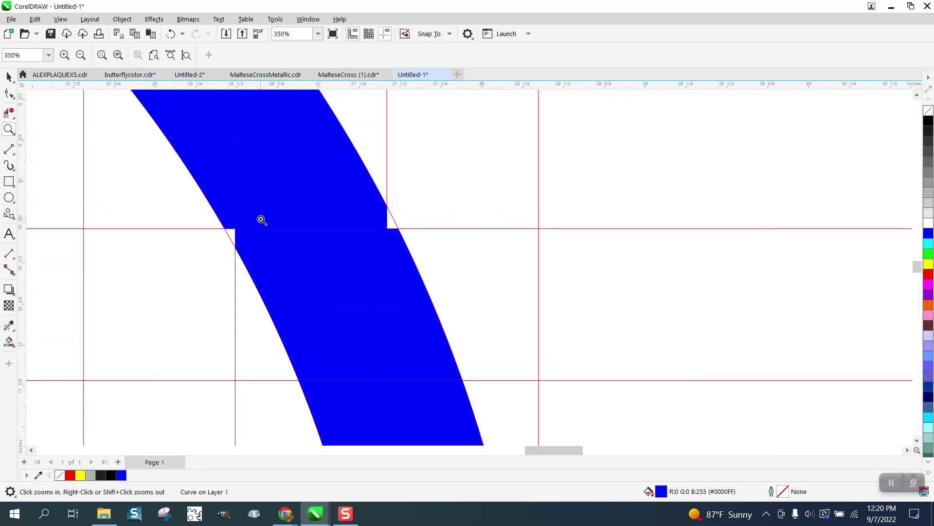
pyautogui.click(9, 342)
pyautogui.click(232, 230)
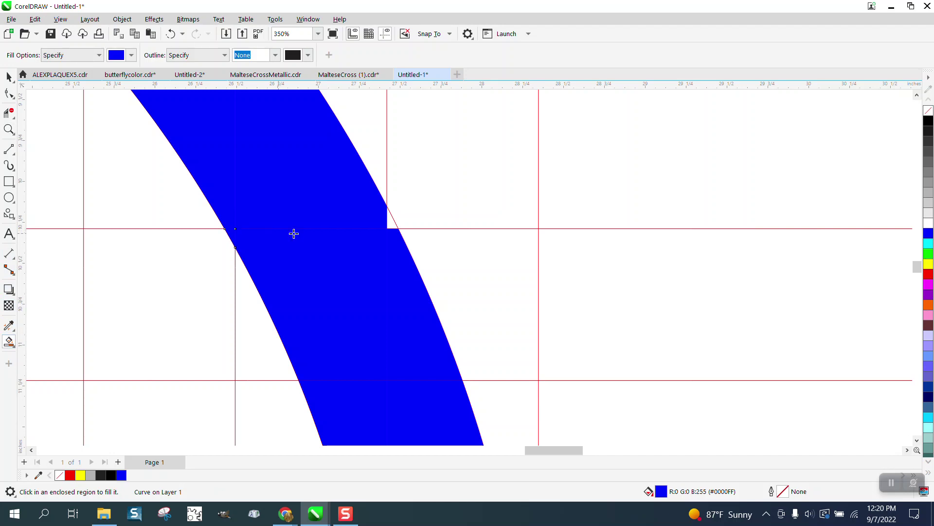
pyautogui.click(390, 223)
pyautogui.scroll(-6, 384, 226)
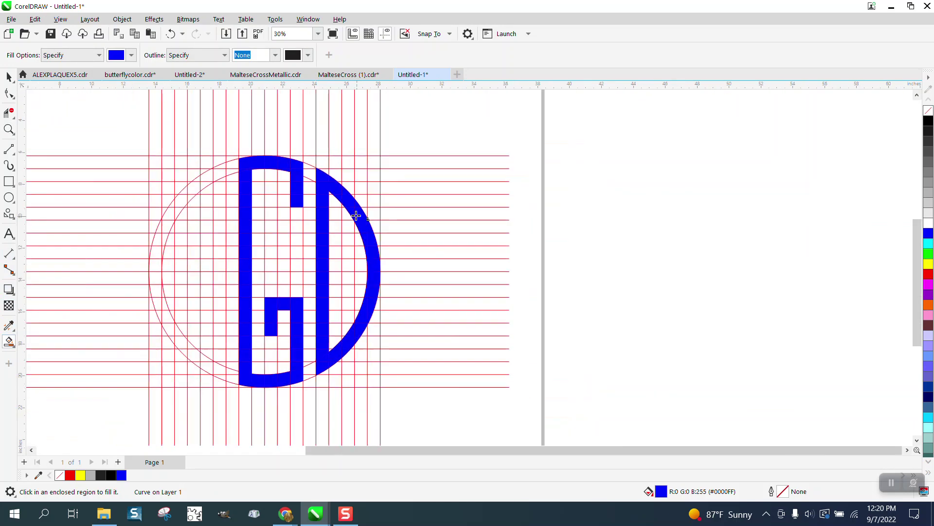
# Step: Nudge the grouped red grid left off the page
pyautogui.scroll(-2, 355, 216)
pyautogui.click(8, 76)
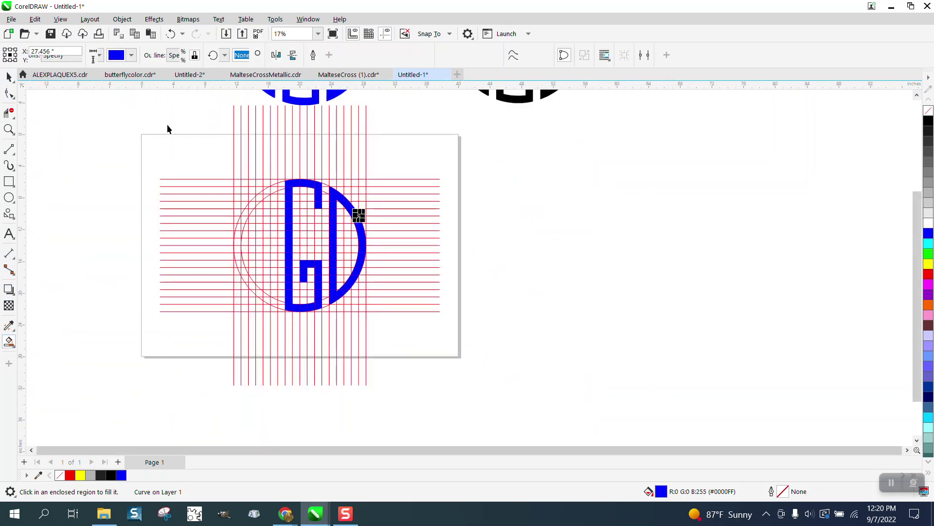
pyautogui.click(269, 144)
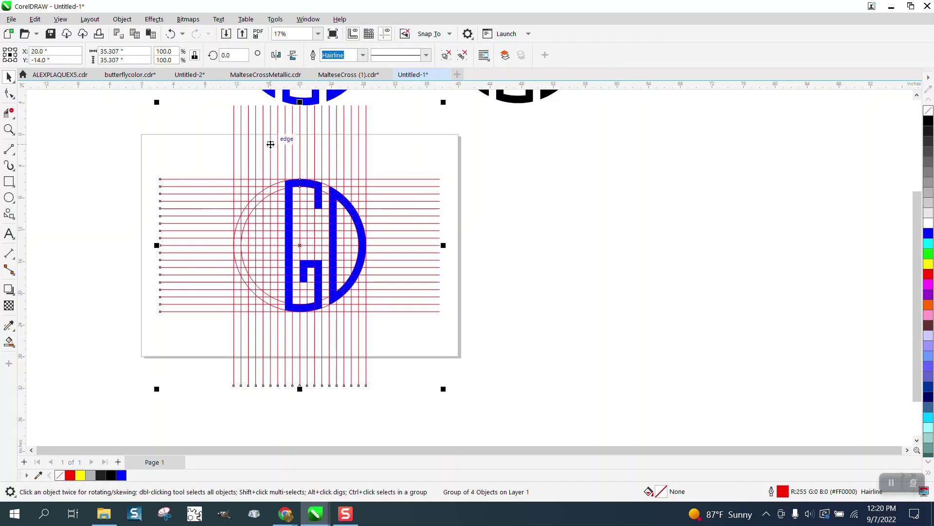
pyautogui.press('Left')
pyautogui.press('Left')
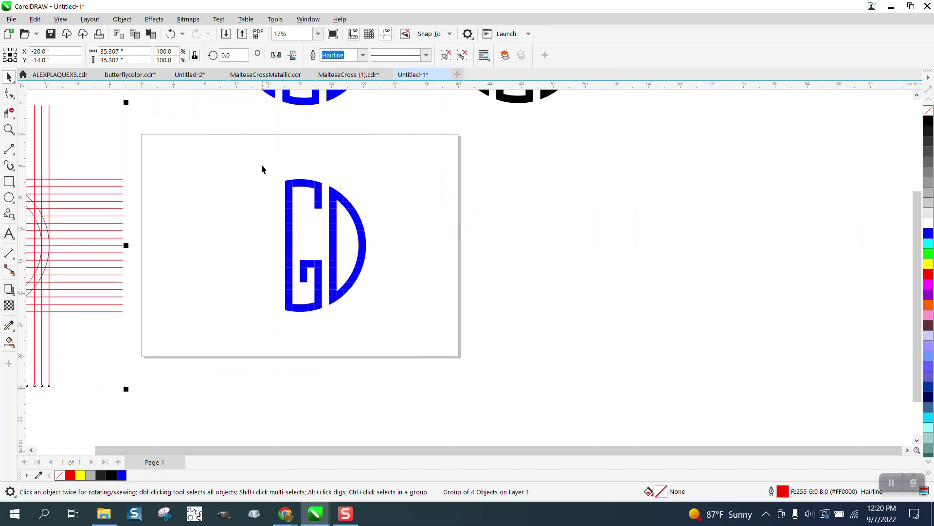
# Step: Combine the marquee-selected GD pieces with Object > Combine, check the letter tops, then undo the combine
pyautogui.moveTo(261, 165); pyautogui.dragTo(449, 366)
pyautogui.click(122, 19)
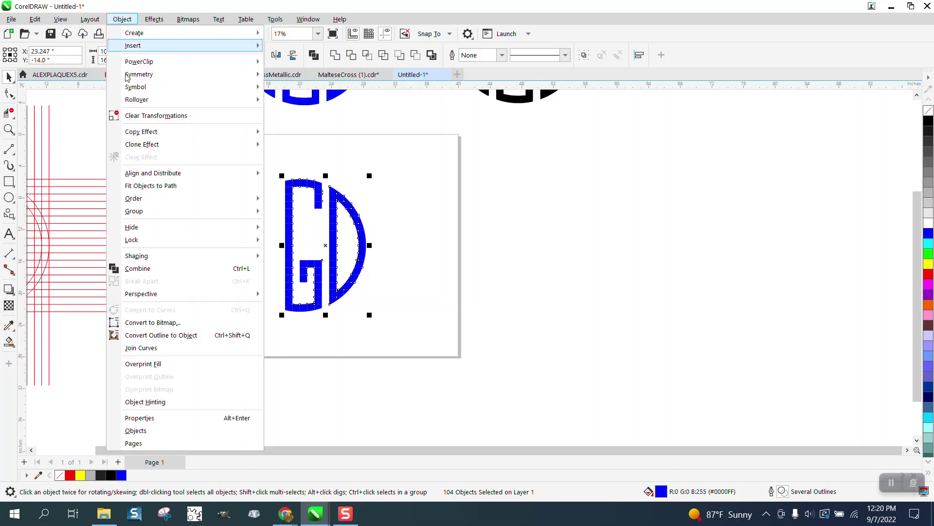
pyautogui.click(141, 268)
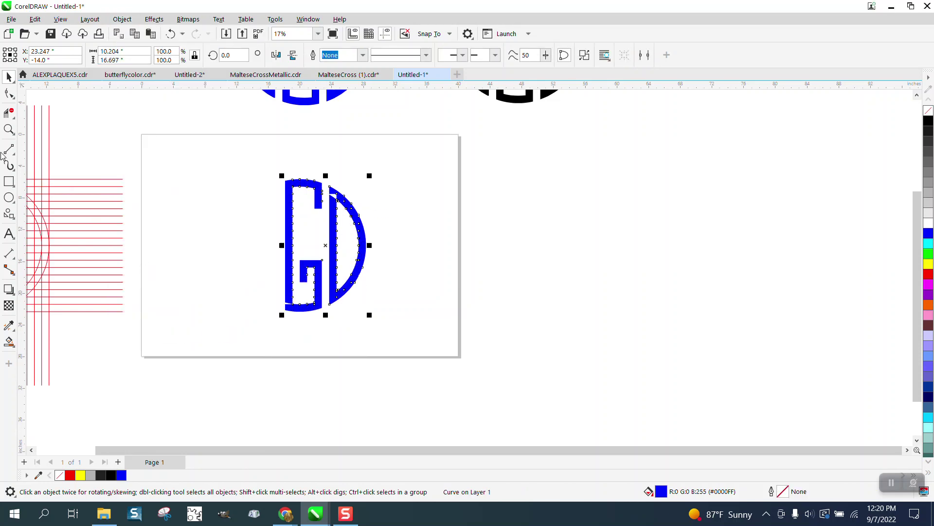
pyautogui.click(8, 129)
pyautogui.moveTo(287, 183); pyautogui.dragTo(398, 225)
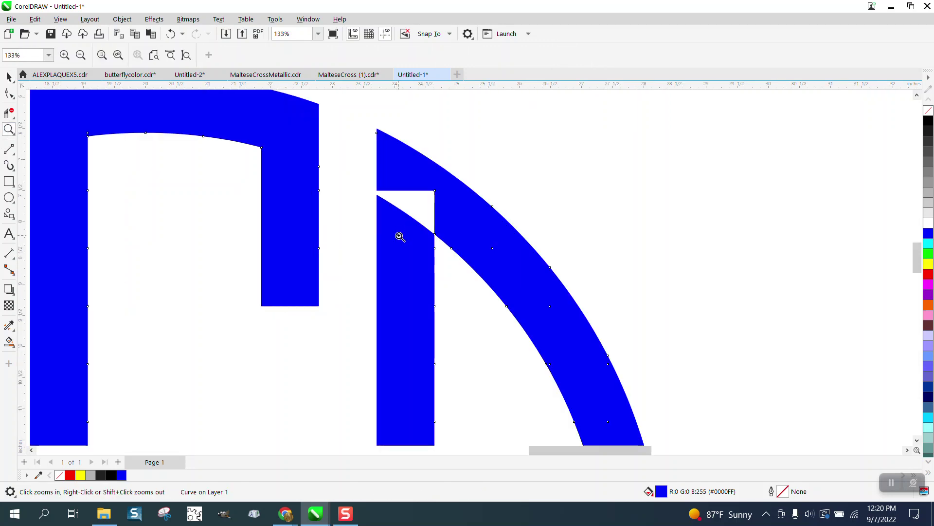
pyautogui.scroll(-5, 402, 234)
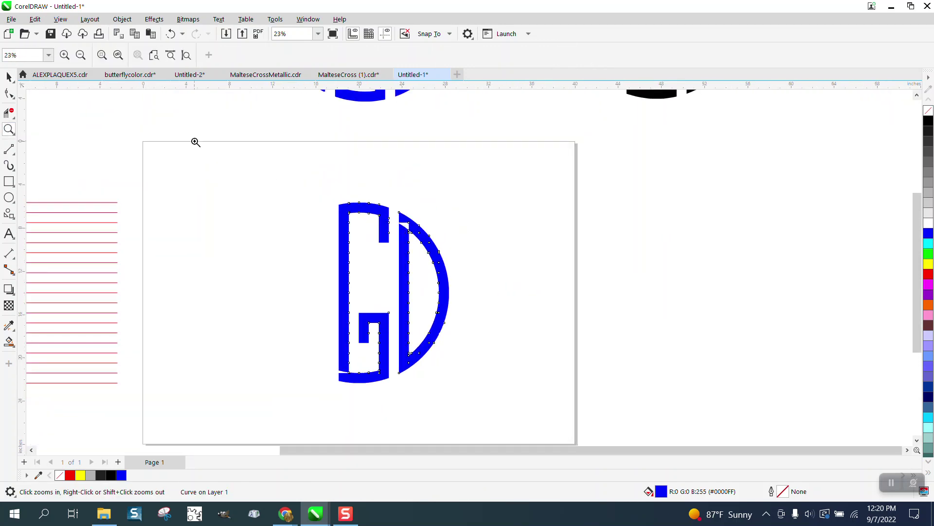
pyautogui.click(171, 35)
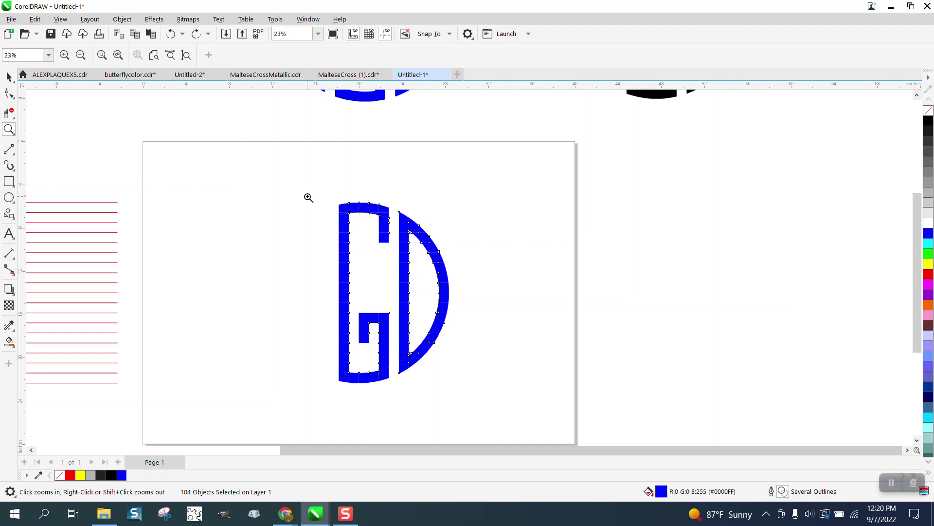
pyautogui.scroll(-1, 309, 197)
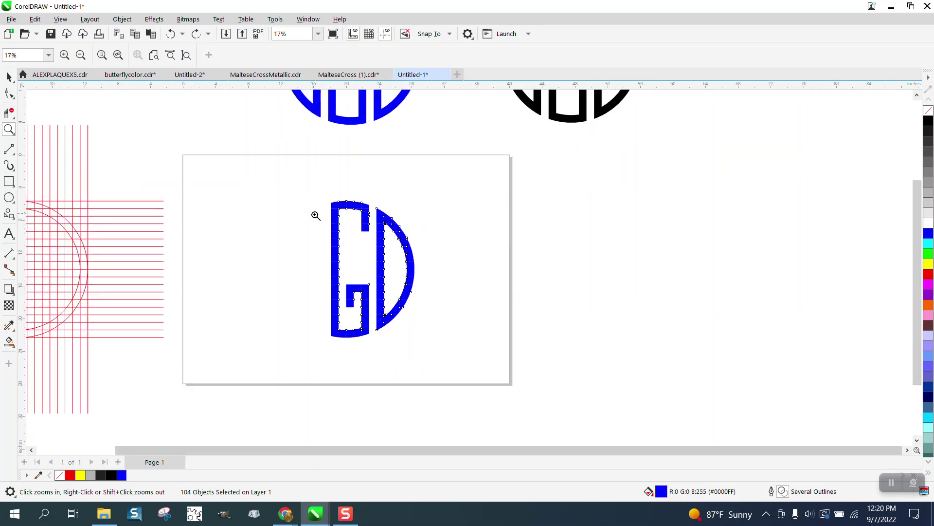
# Step: Draw a rectangle around the GD and Smart Fill it black around the letters and D, nudged right
pyautogui.click(8, 181)
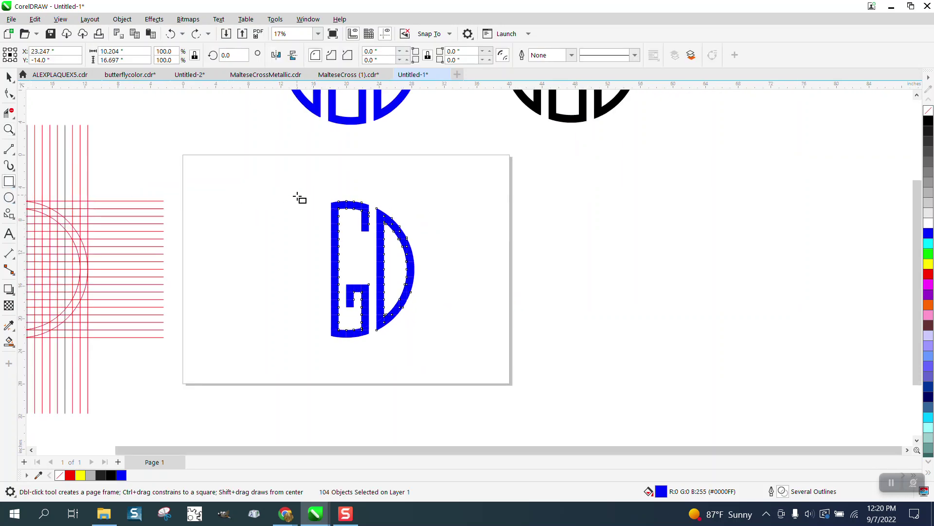
pyautogui.moveTo(260, 186); pyautogui.dragTo(460, 348)
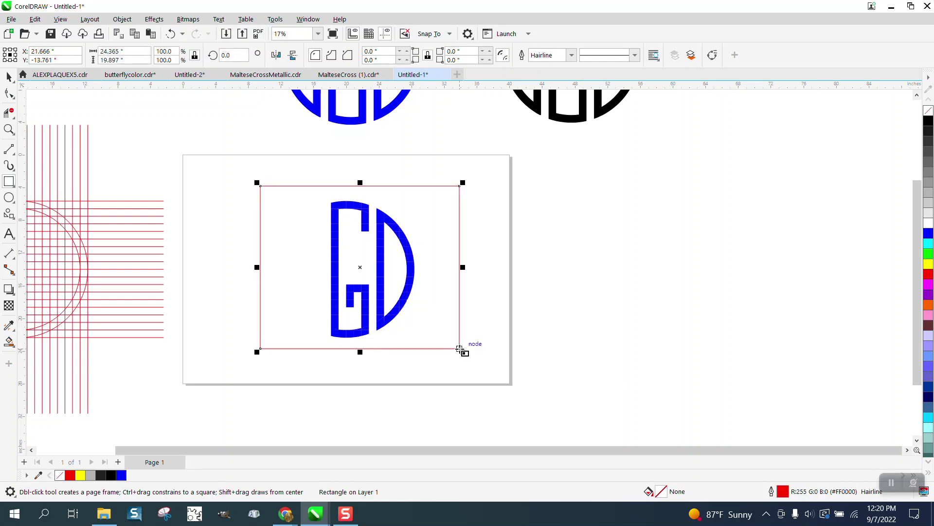
pyautogui.click(14, 347)
pyautogui.click(35, 354)
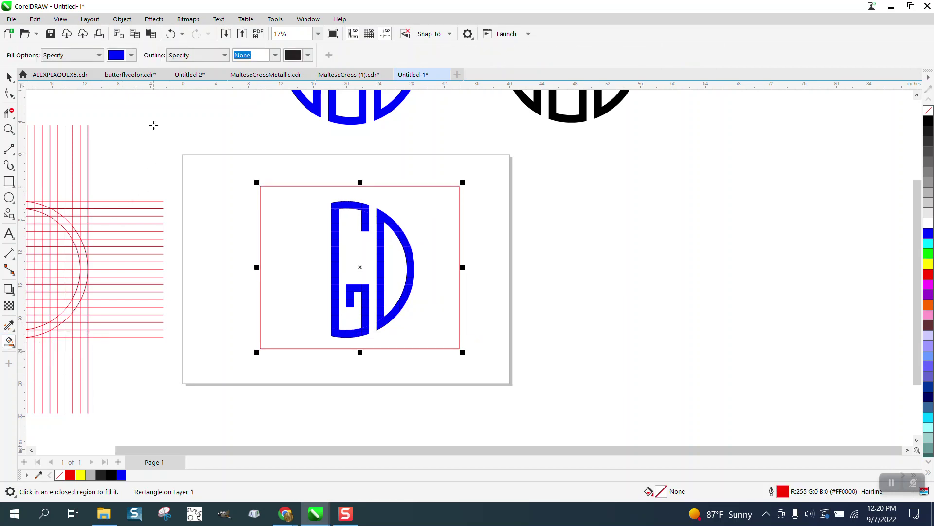
pyautogui.click(132, 55)
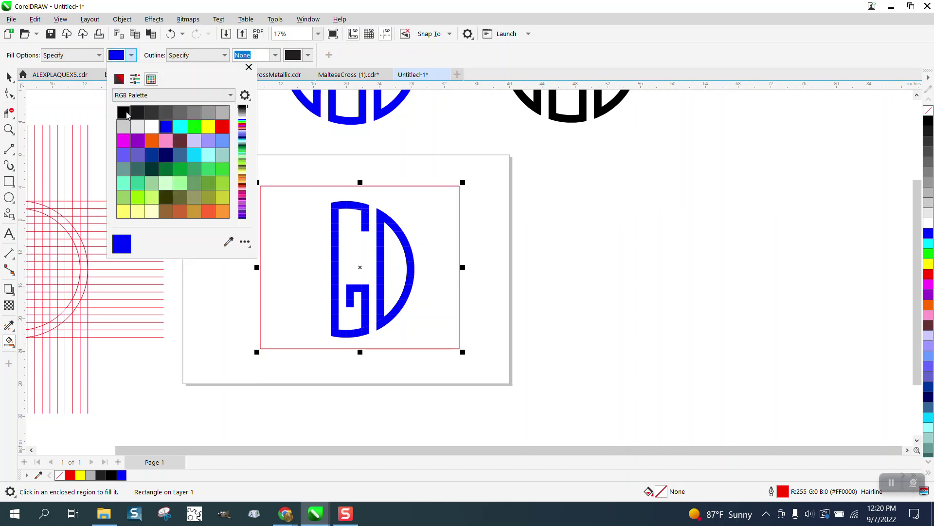
pyautogui.click(123, 112)
pyautogui.click(292, 276)
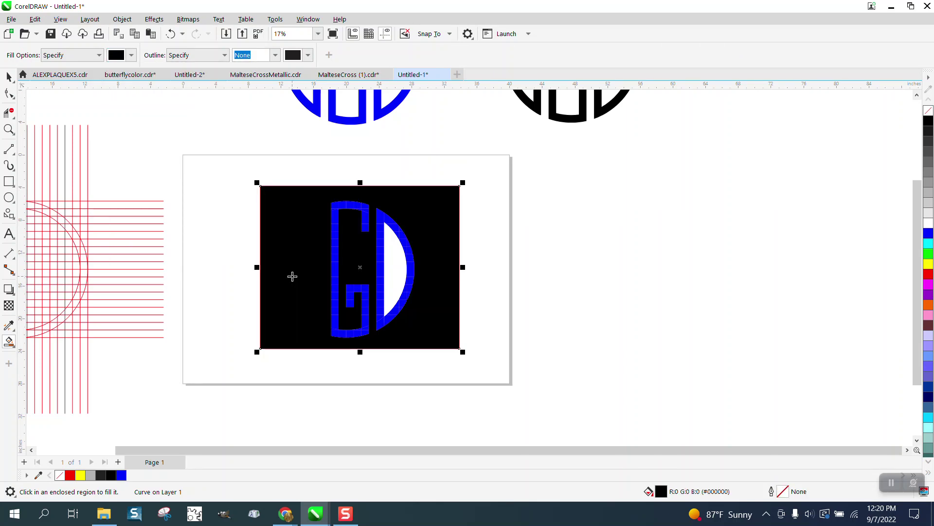
pyautogui.press('Right')
pyautogui.press('Right')
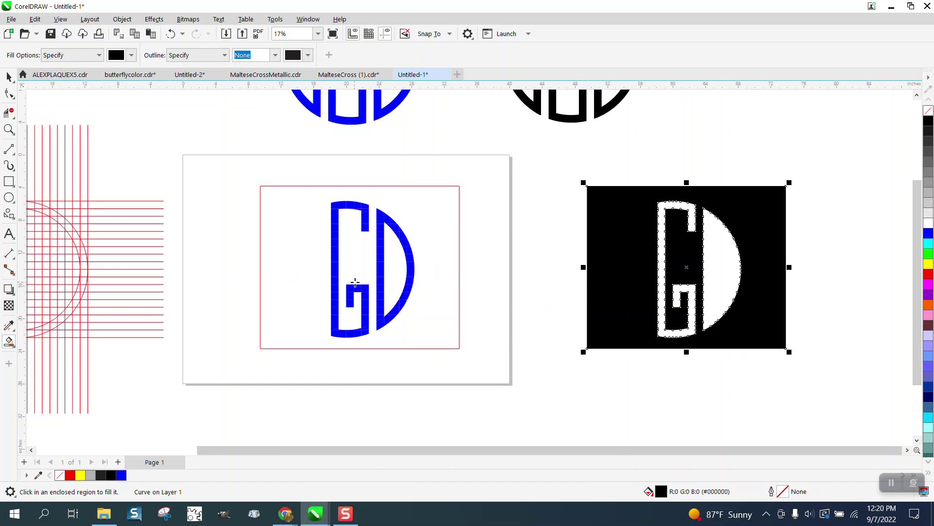
pyautogui.click(393, 269)
pyautogui.press('Right')
pyautogui.press('Right')
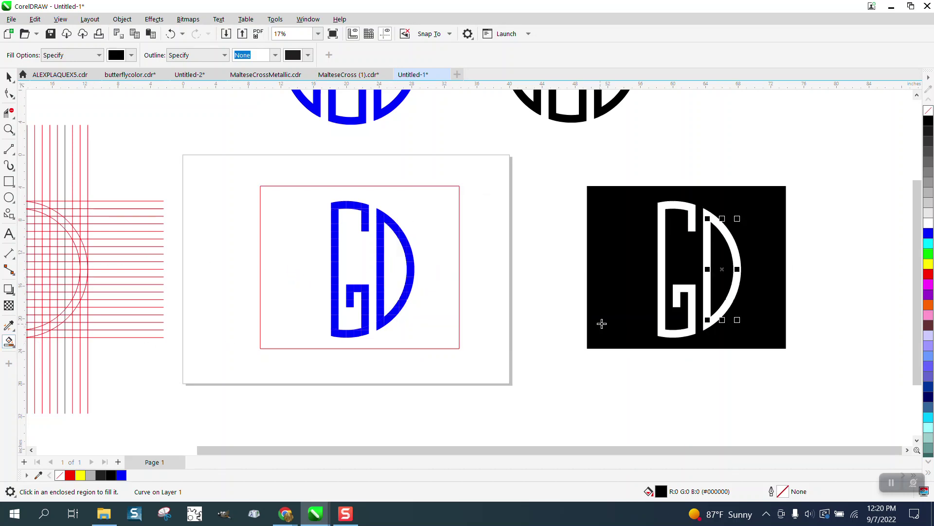
# Step: Smart Fill the G and D strokes blue and shift them left beside the black panel
pyautogui.click(132, 55)
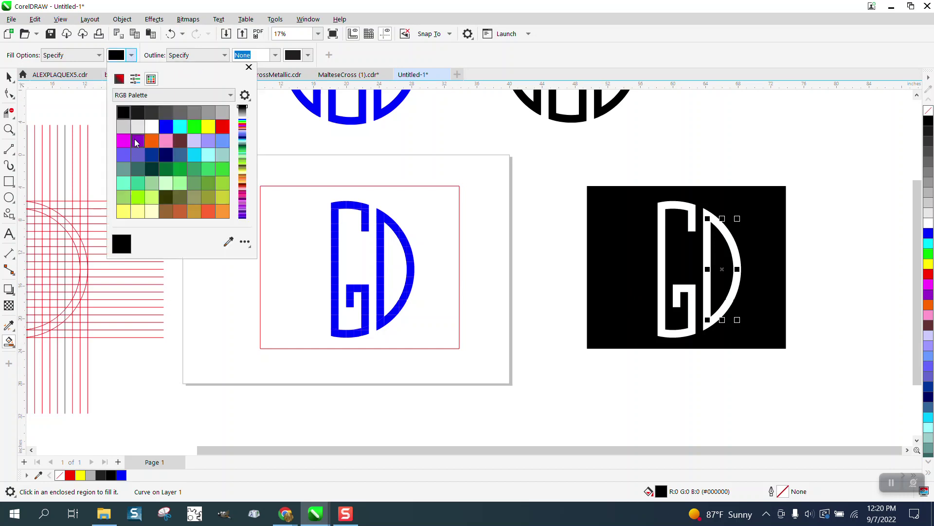
pyautogui.click(168, 127)
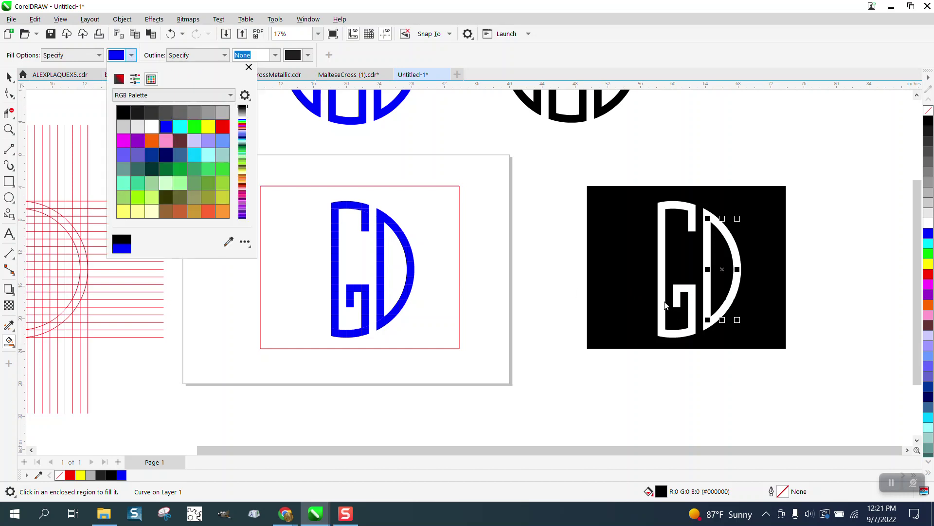
pyautogui.click(664, 303)
pyautogui.click(662, 301)
pyautogui.hotkey('shift', 'Left')
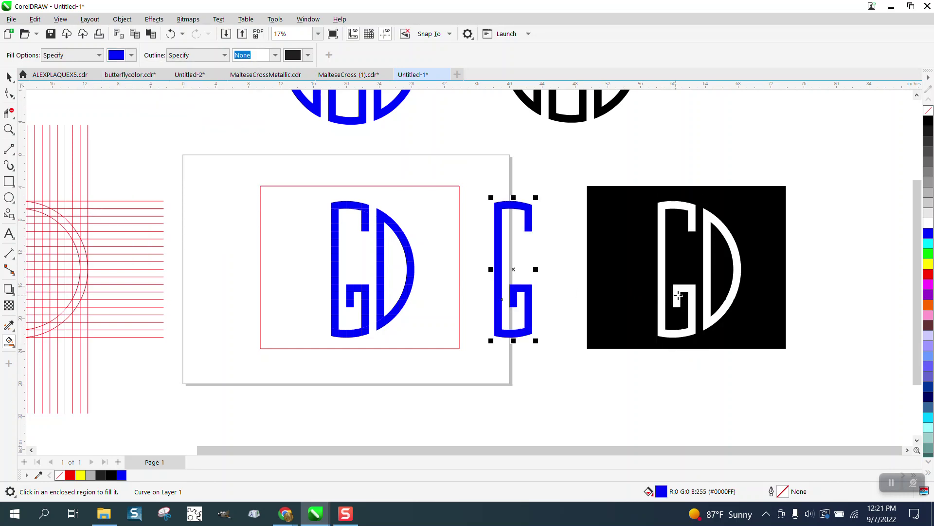
pyautogui.click(710, 272)
pyautogui.hotkey('shift', 'Left')
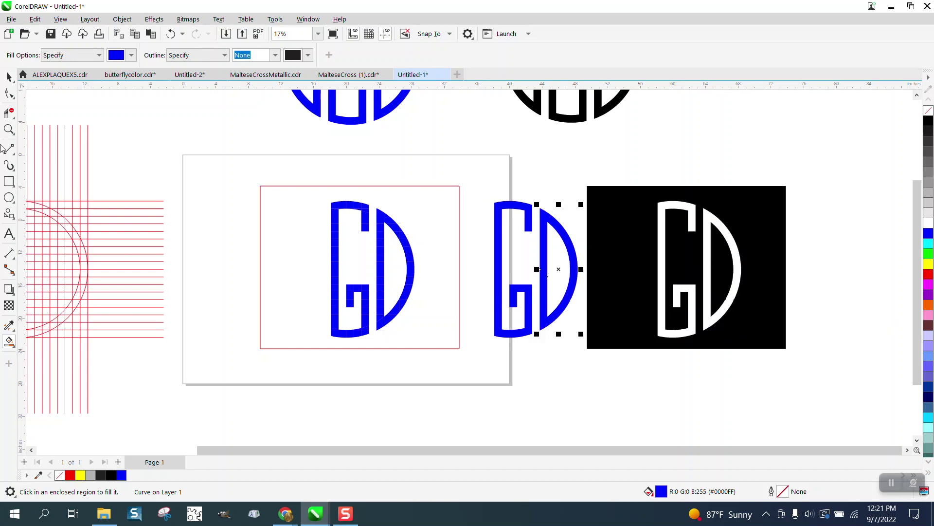
pyautogui.click(8, 76)
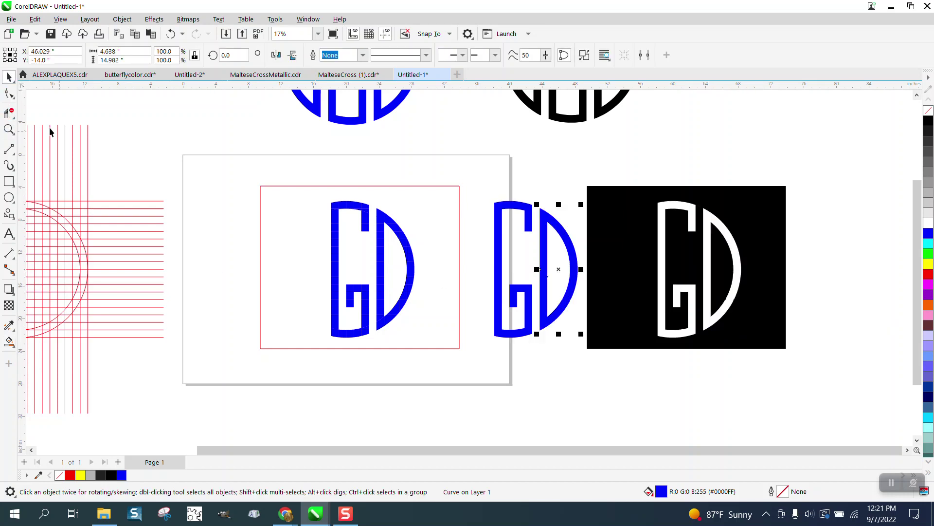
# Step: Zoom in on the top of the blue G and select the red rectangle frame, then deselect it
pyautogui.click(8, 129)
pyautogui.moveTo(334, 200); pyautogui.dragTo(412, 243)
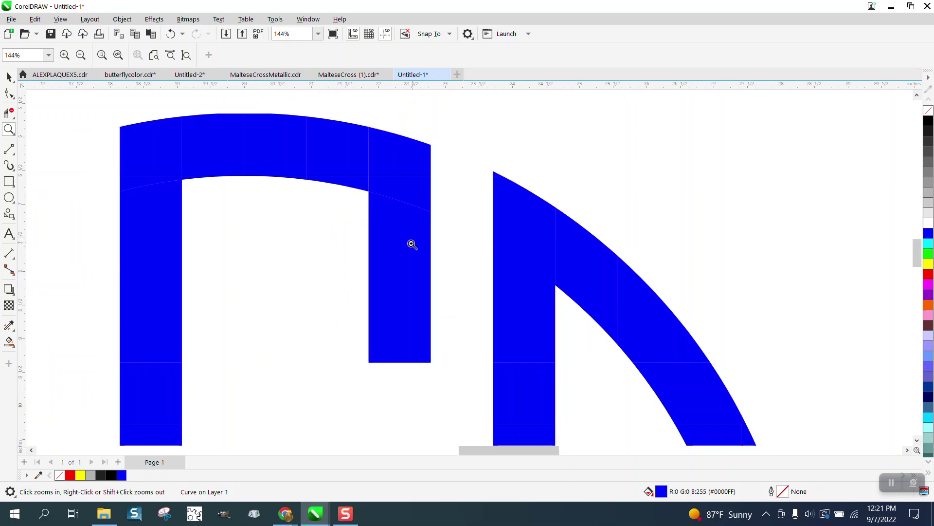
pyautogui.scroll(-4, 342, 227)
pyautogui.scroll(4, 287, 229)
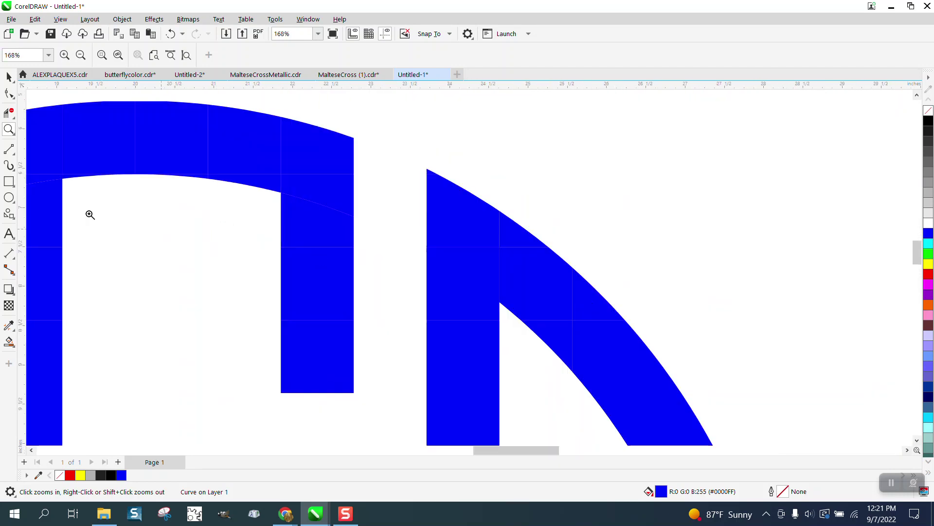
pyautogui.press('space')
pyautogui.click(455, 214)
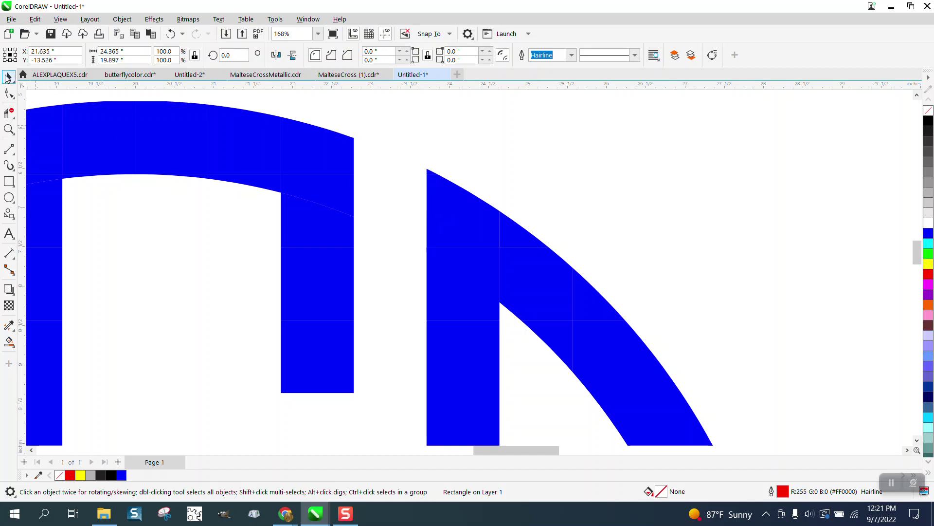
pyautogui.click(119, 115)
pyautogui.scroll(-2, 280, 229)
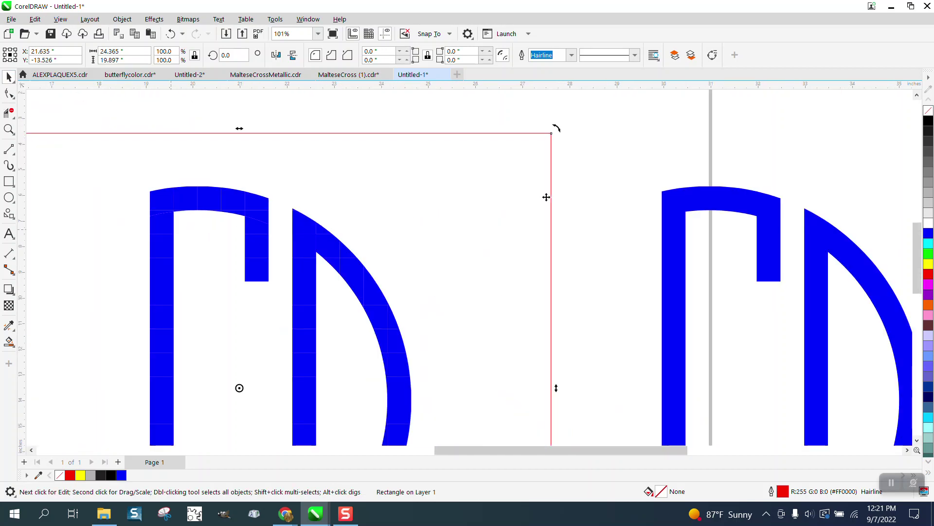
pyautogui.scroll(-2, 569, 194)
pyautogui.click(334, 182)
# Step: Try moving the G's top corner piece and the second blue G, undoing both moves
pyautogui.moveTo(254, 200); pyautogui.dragTo(267, 177)
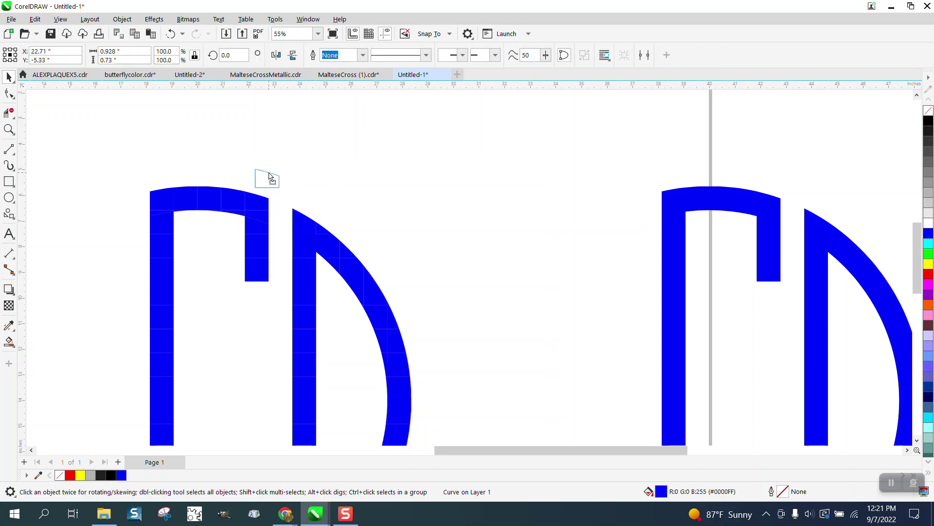
pyautogui.click(170, 34)
pyautogui.moveTo(683, 210); pyautogui.dragTo(601, 195)
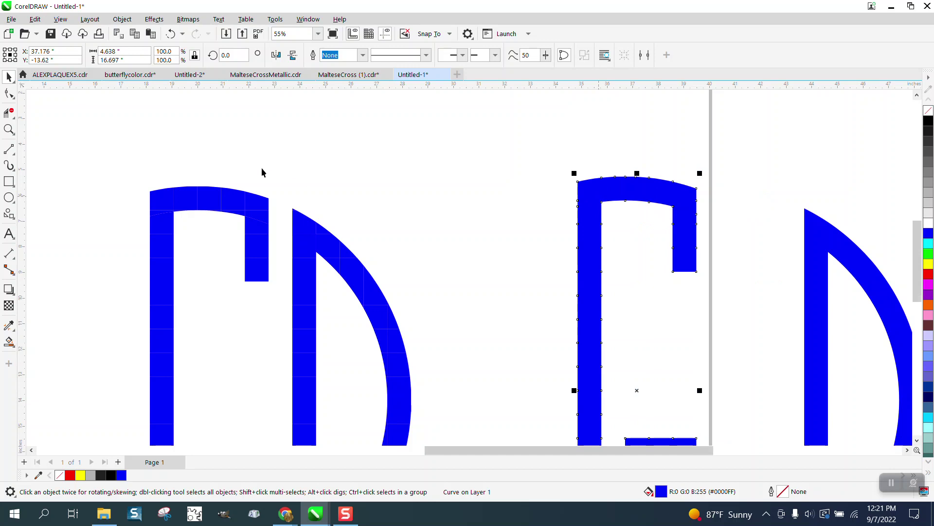
pyautogui.scroll(-1, 261, 173)
pyautogui.click(171, 34)
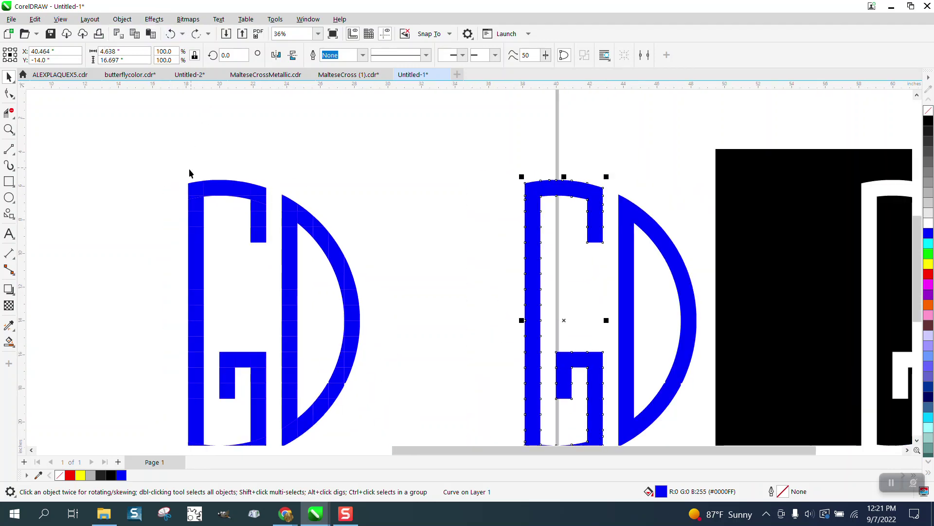
pyautogui.scroll(-1, 192, 174)
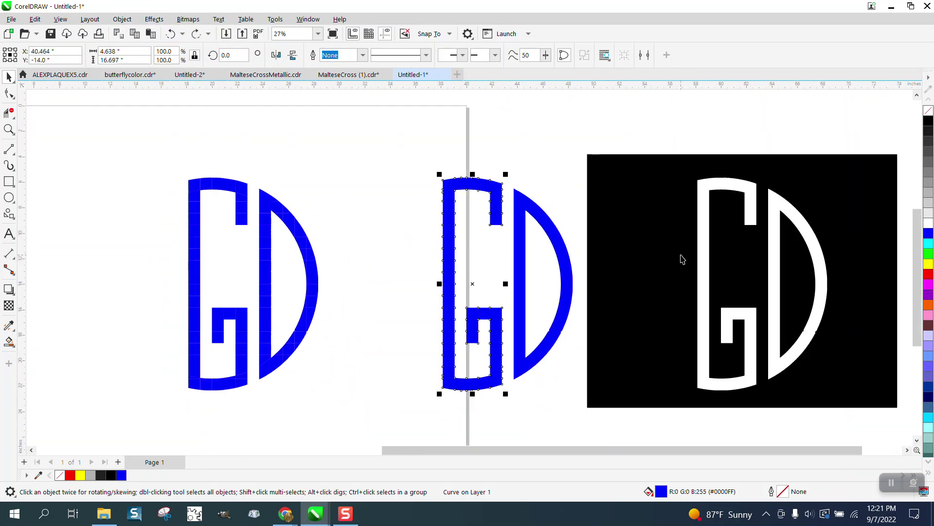
pyautogui.click(379, 299)
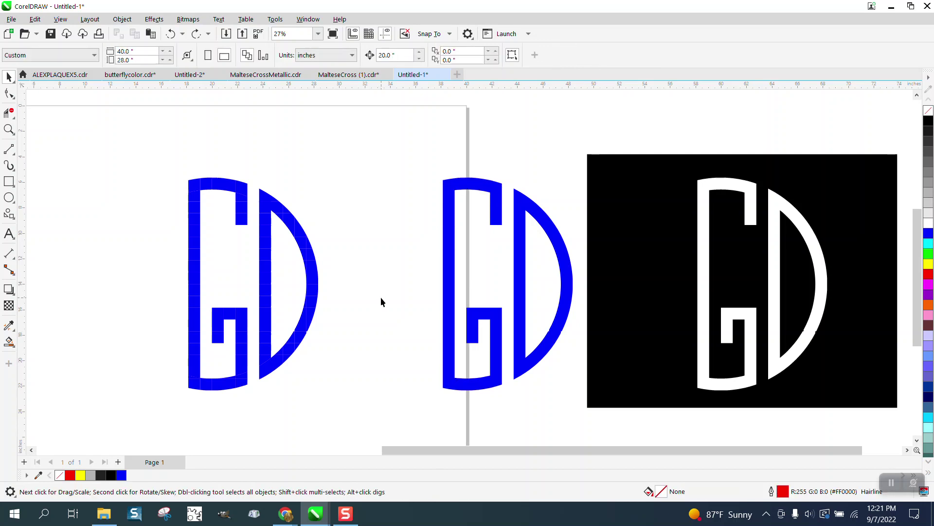
pyautogui.scroll(-2, 395, 288)
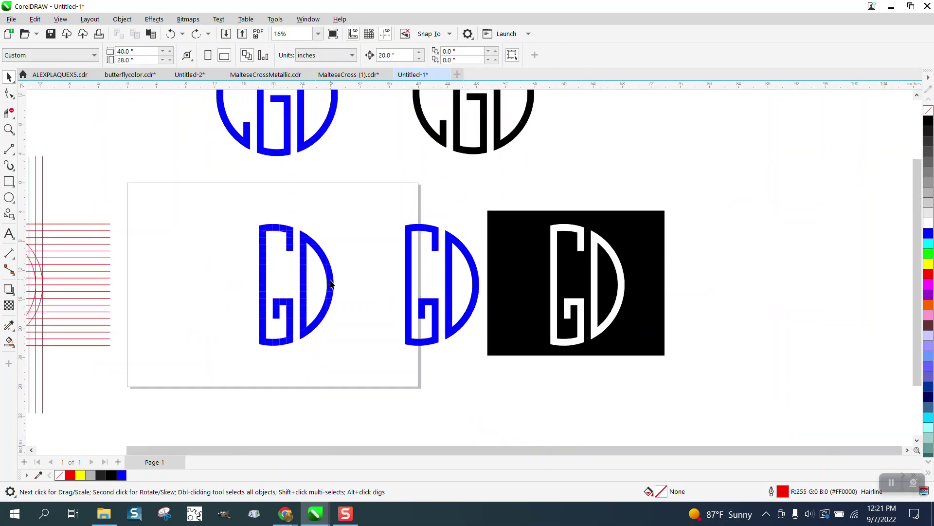
pyautogui.scroll(-1, 183, 296)
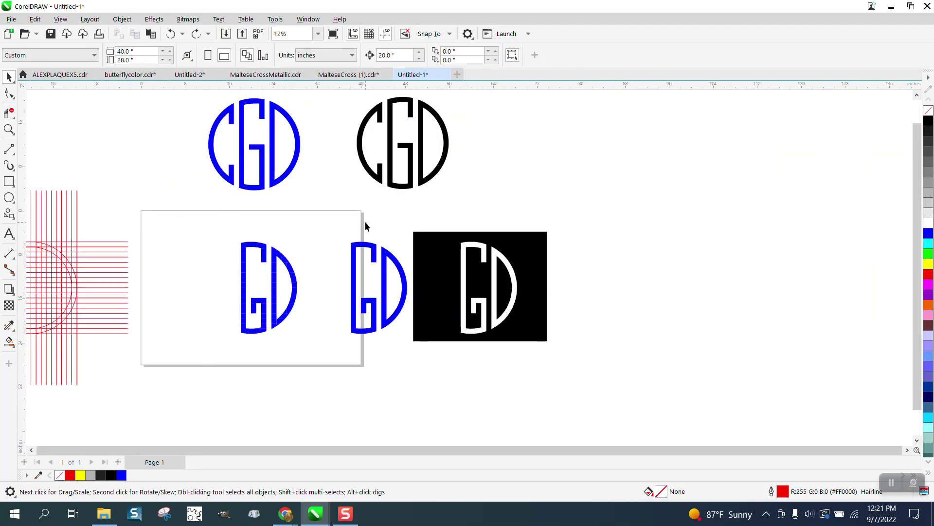
pyautogui.click(9, 129)
pyautogui.moveTo(340, 98); pyautogui.dragTo(501, 192)
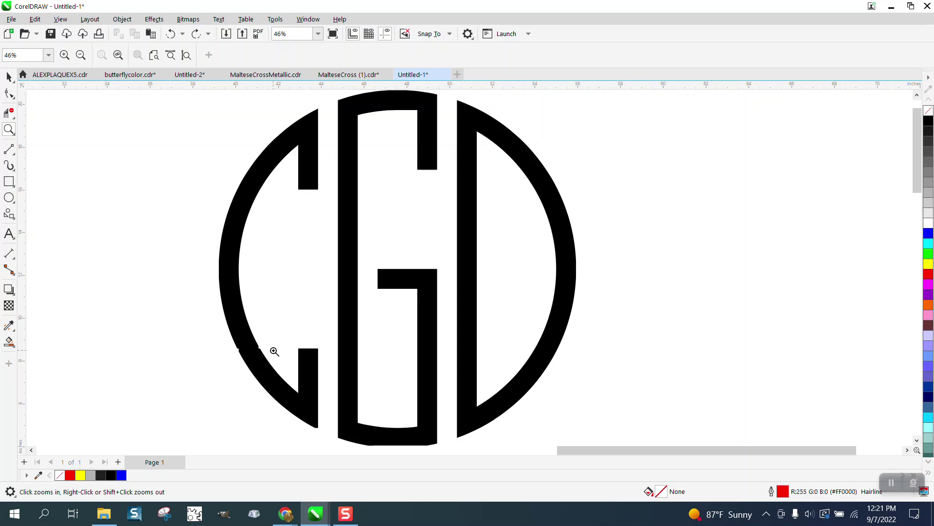
pyautogui.click(222, 336)
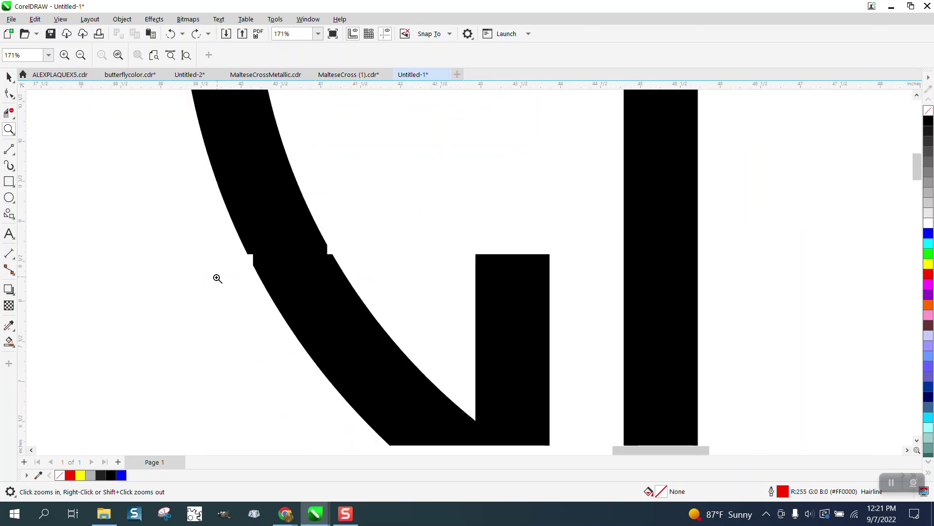
pyautogui.rightClick(217, 278)
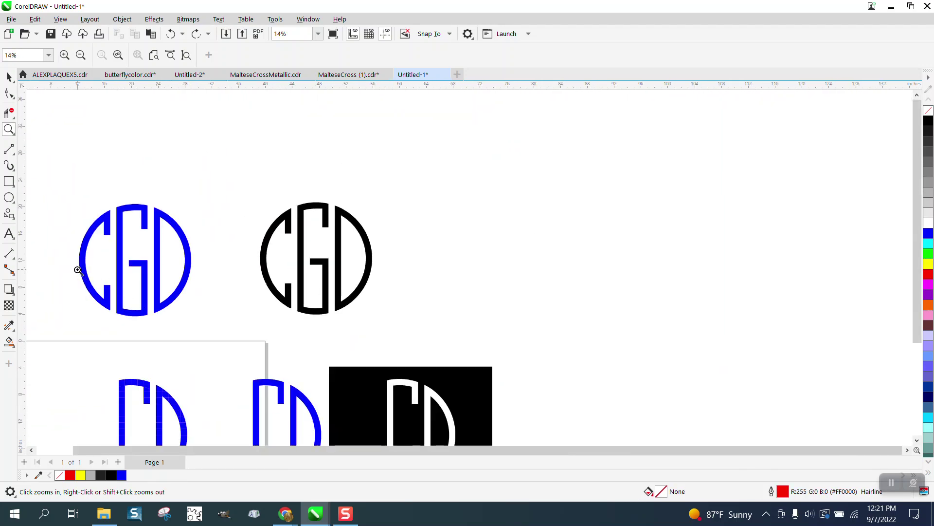
pyautogui.click(161, 310)
pyautogui.scroll(-6, 165, 312)
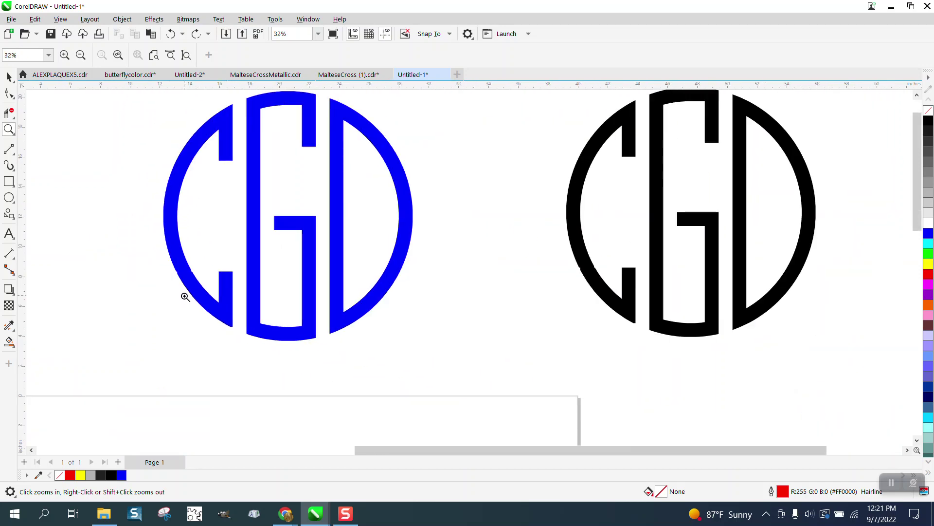
pyautogui.scroll(-1, 325, 306)
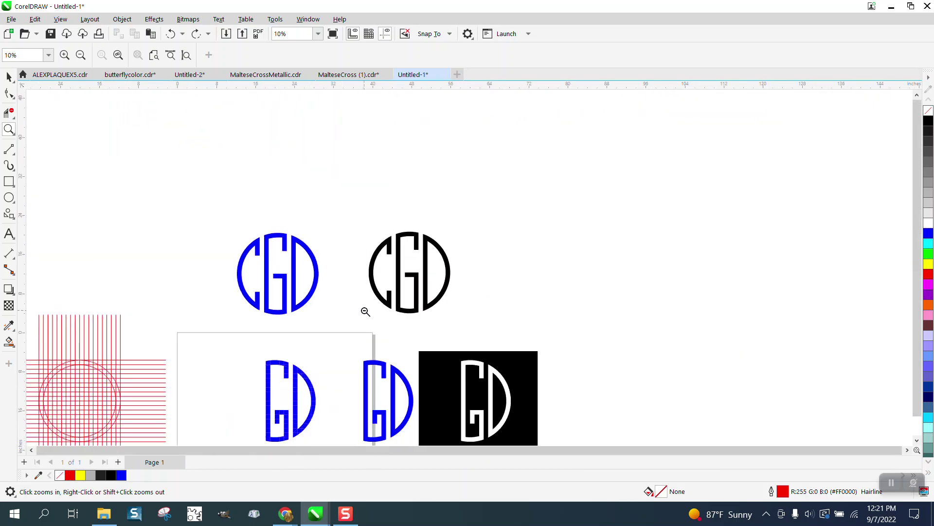